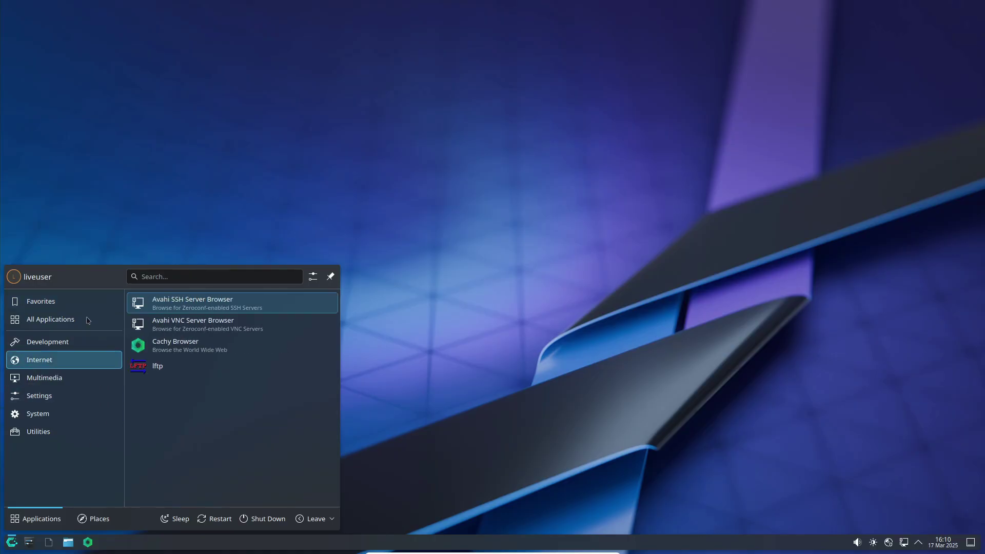
Browse the launcher's Internet, Settings, Utilities and System categories, then start Konsole.
{"action": "mouse_move", "coordinate": [60, 383]}
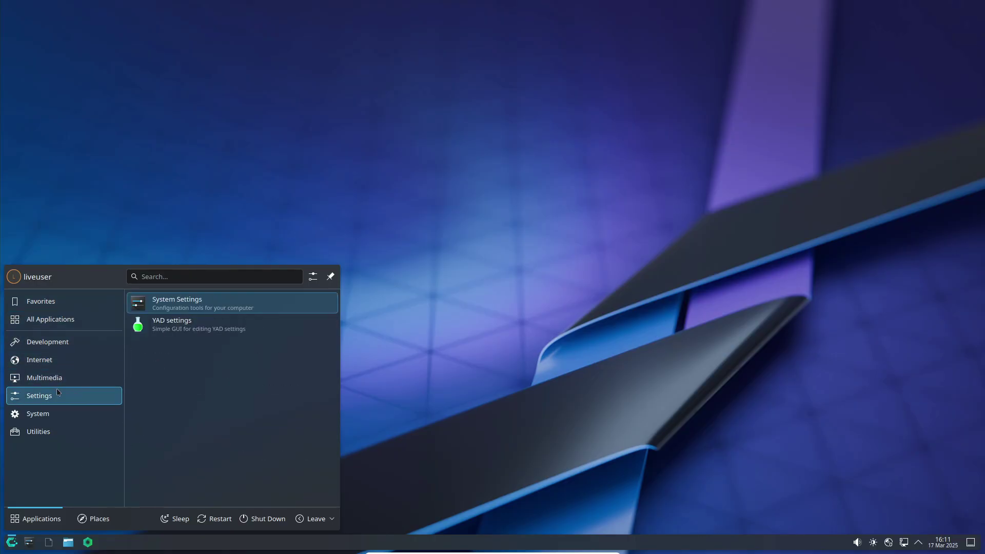
{"action": "mouse_move", "coordinate": [52, 435]}
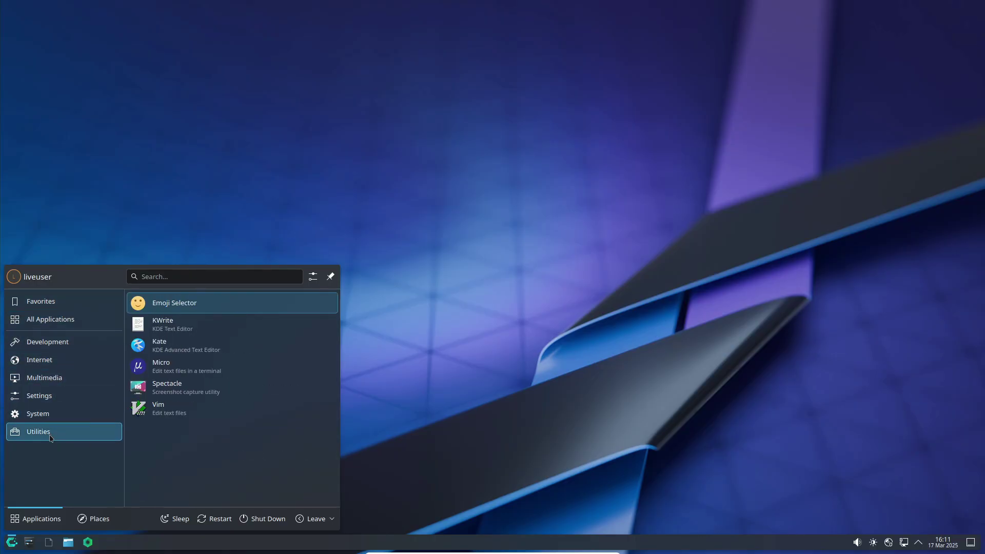
{"action": "mouse_move", "coordinate": [51, 414]}
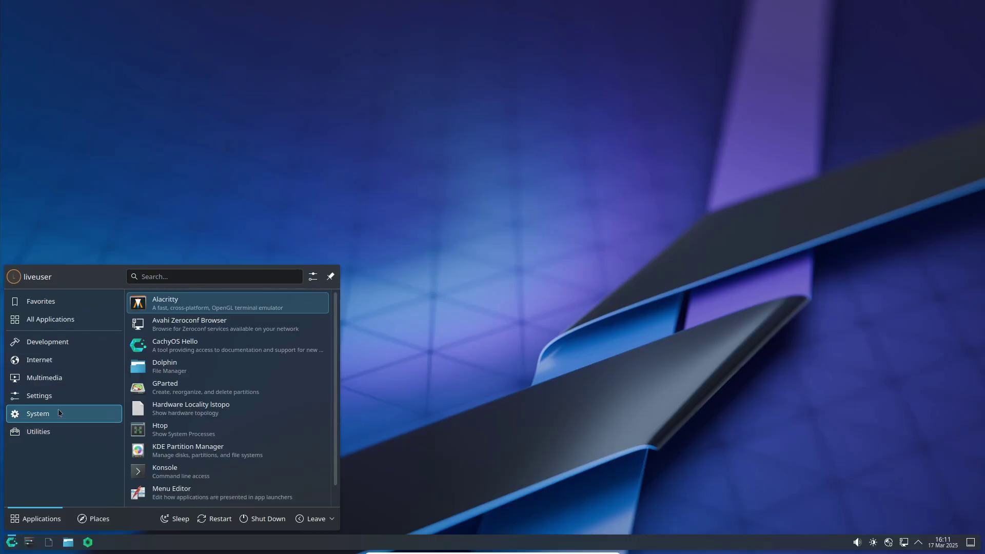
{"action": "scroll", "coordinate": [231, 389], "scroll_direction": "down", "scroll_amount": 1}
{"action": "left_click", "coordinate": [233, 472]}
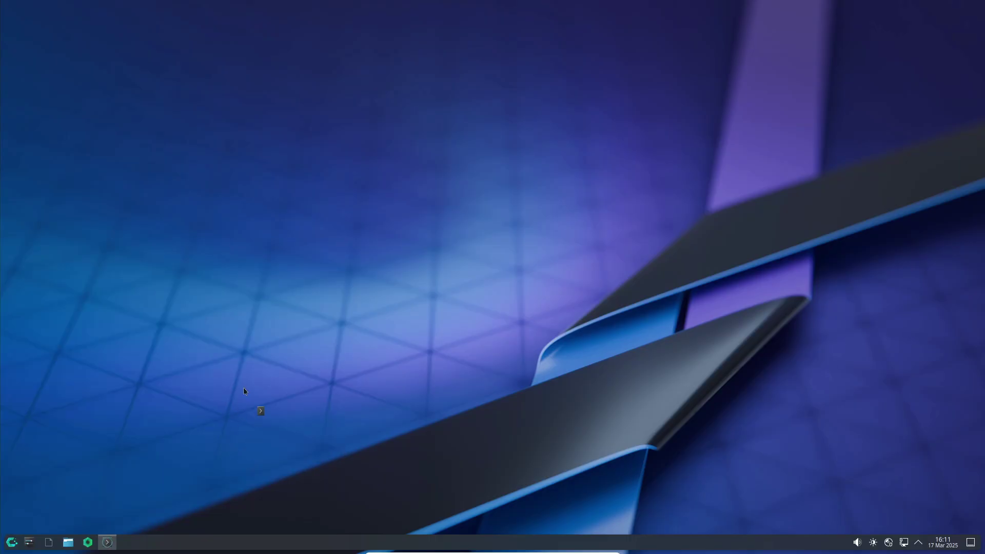
Move and enlarge the Konsole window, run neofetch for system info, then close it.
{"action": "left_click_drag", "start_coordinate": [245, 152], "coordinate": [214, 57]}
{"action": "left_click_drag", "start_coordinate": [459, 303], "coordinate": [432, 403]}
{"action": "type", "text": "neofetch"}
{"action": "key", "text": "Return"}
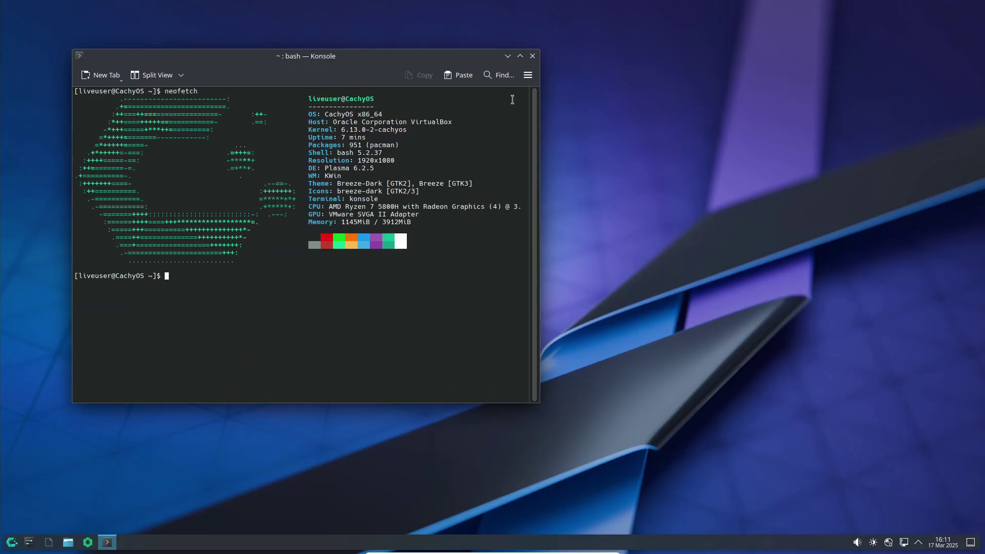
{"action": "left_click", "coordinate": [532, 56]}
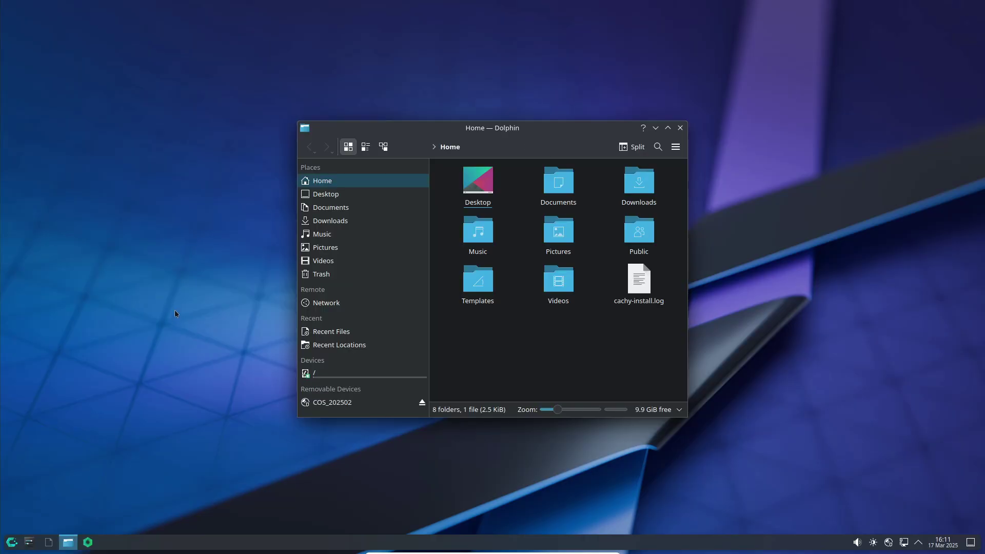
Close Dolphin, then briefly check the tray's volume and calendar popups and the launcher.
{"action": "left_click", "coordinate": [681, 129]}
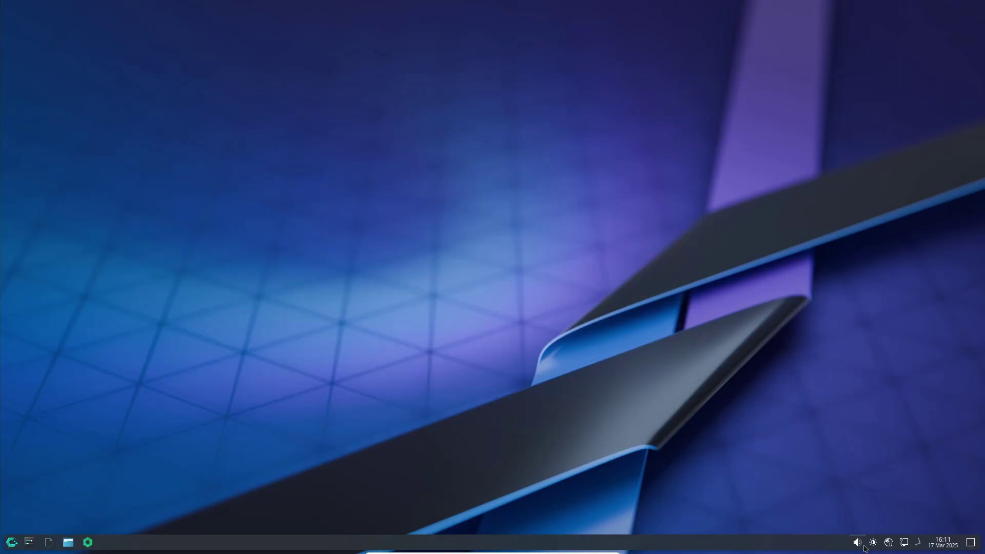
{"action": "left_click", "coordinate": [857, 542]}
{"action": "left_click", "coordinate": [943, 542]}
{"action": "left_click", "coordinate": [943, 542]}
{"action": "left_click", "coordinate": [943, 543]}
{"action": "left_click", "coordinate": [12, 542]}
{"action": "key", "text": "Escape"}
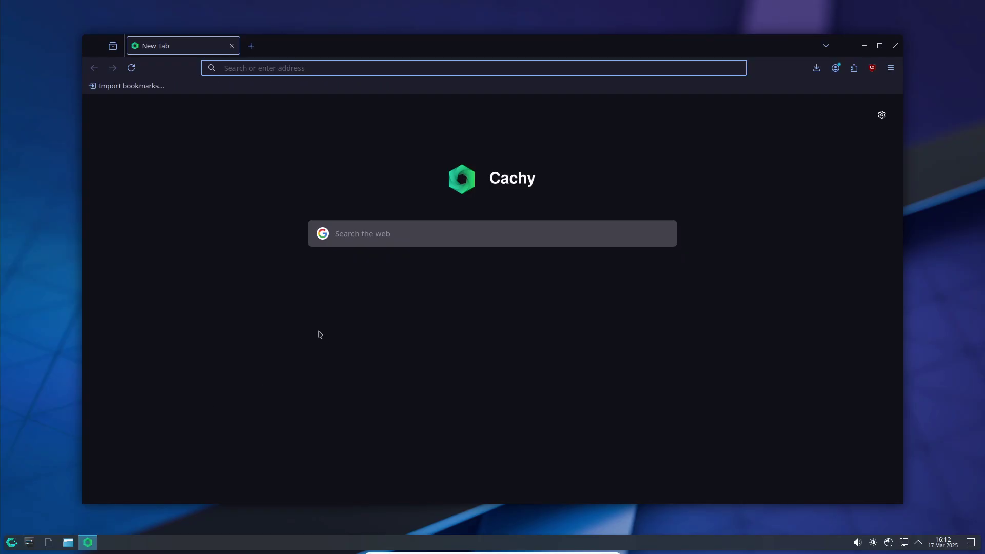
View About Cachy Browser from the menu's Help section, dismiss it, and close the browser.
{"action": "left_click", "coordinate": [890, 68]}
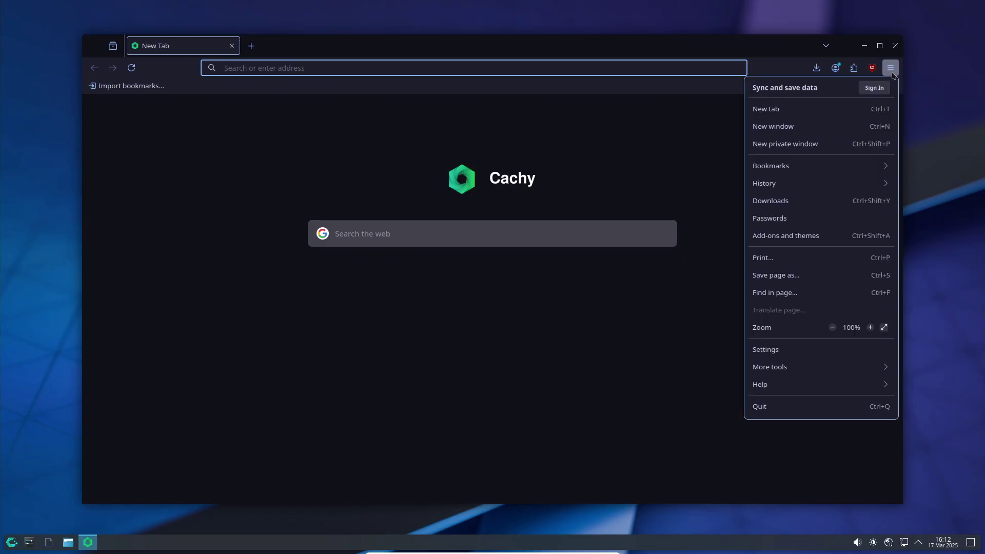
{"action": "left_click", "coordinate": [817, 385]}
{"action": "left_click", "coordinate": [780, 233]}
{"action": "left_click", "coordinate": [650, 174]}
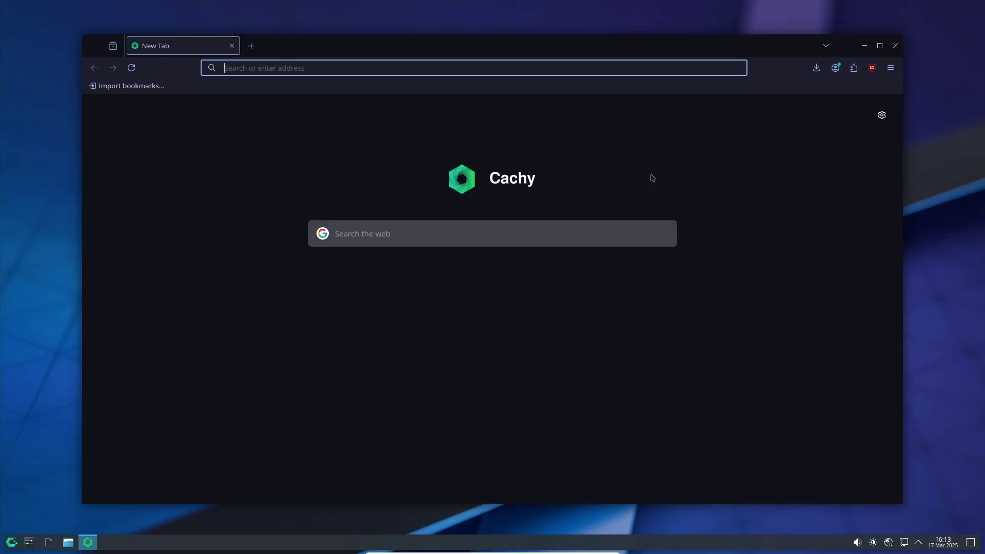
{"action": "left_click", "coordinate": [895, 45]}
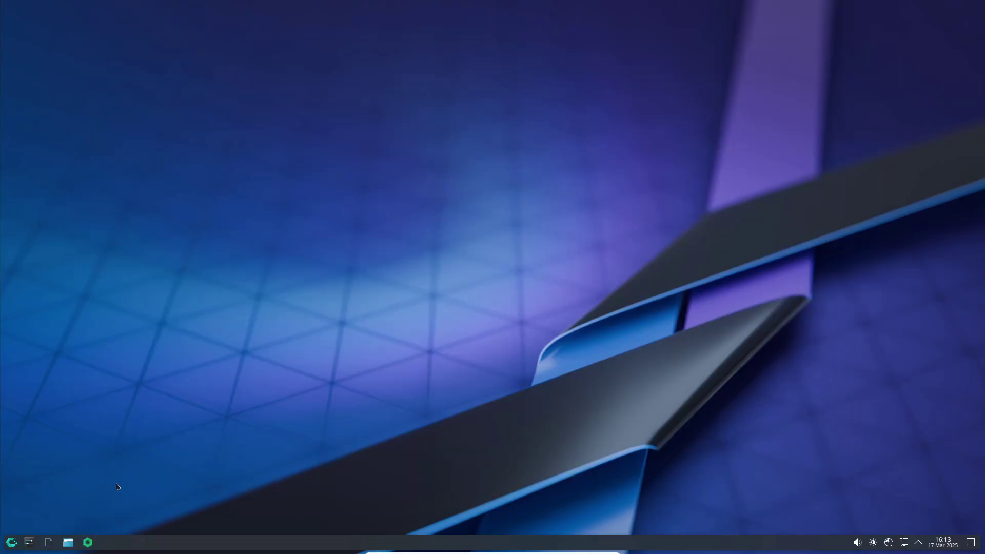
Launch CachyOS Hello from the launcher's System category.
{"action": "left_click", "coordinate": [11, 542]}
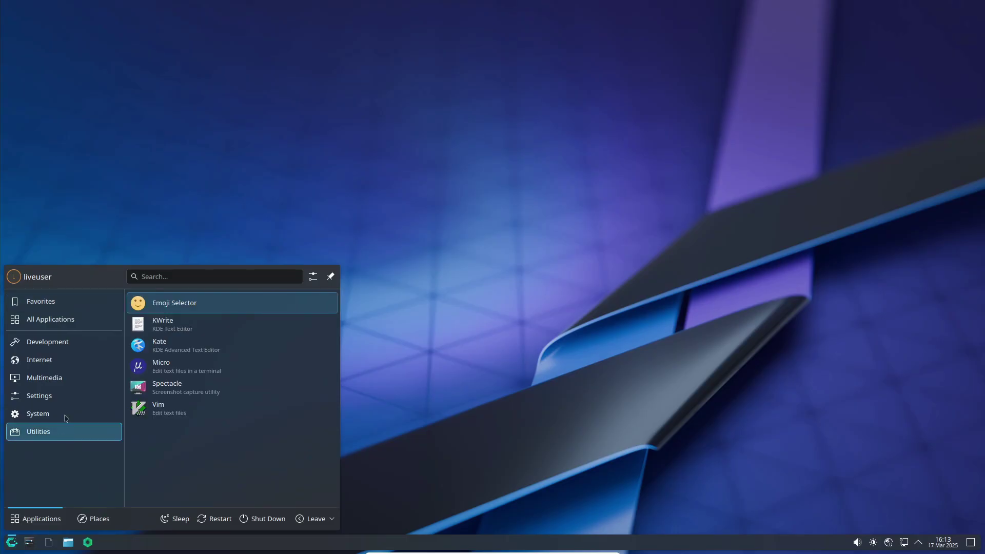
{"action": "mouse_move", "coordinate": [64, 413]}
{"action": "scroll", "coordinate": [266, 401], "scroll_direction": "down", "scroll_amount": 1}
{"action": "scroll", "coordinate": [241, 429], "scroll_direction": "up", "scroll_amount": 1}
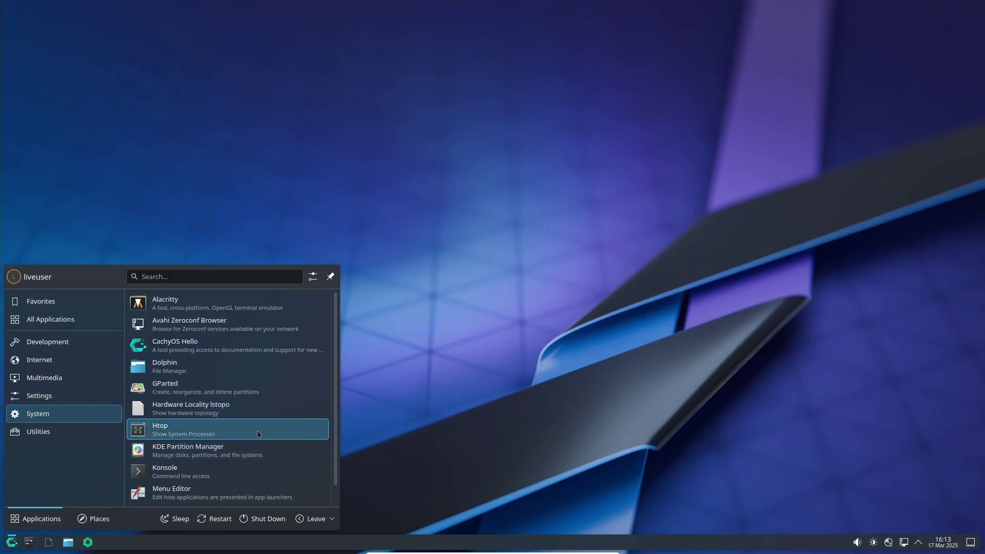
{"action": "left_click", "coordinate": [200, 354]}
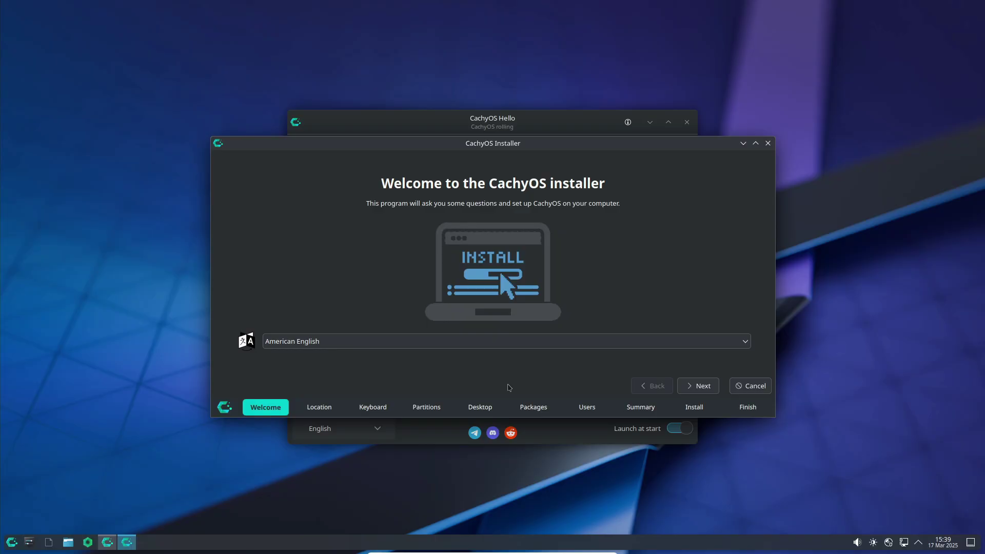
Accept the Kolkata location and default keyboard layout, and choose Erase disk.
{"action": "left_click", "coordinate": [698, 386]}
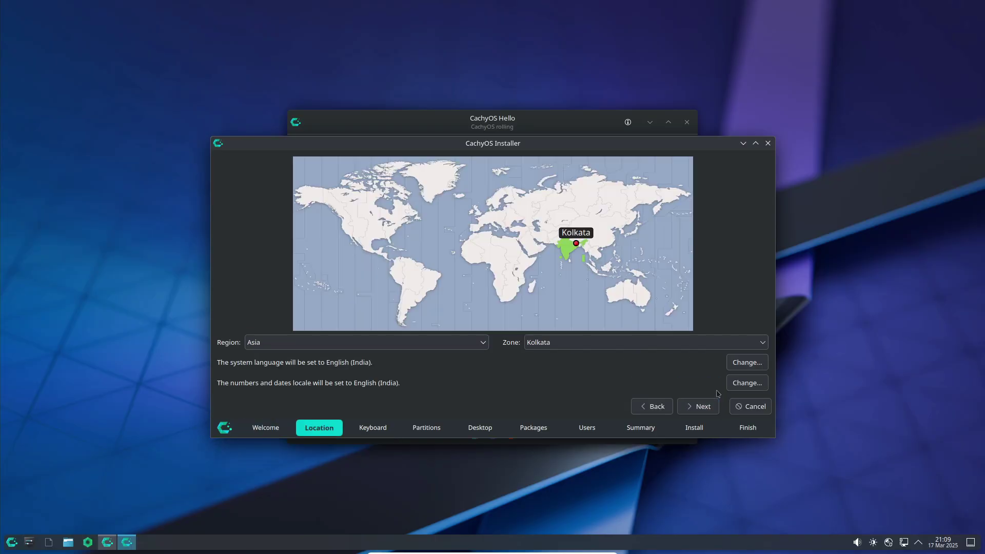
{"action": "left_click", "coordinate": [694, 406]}
{"action": "left_click", "coordinate": [693, 411]}
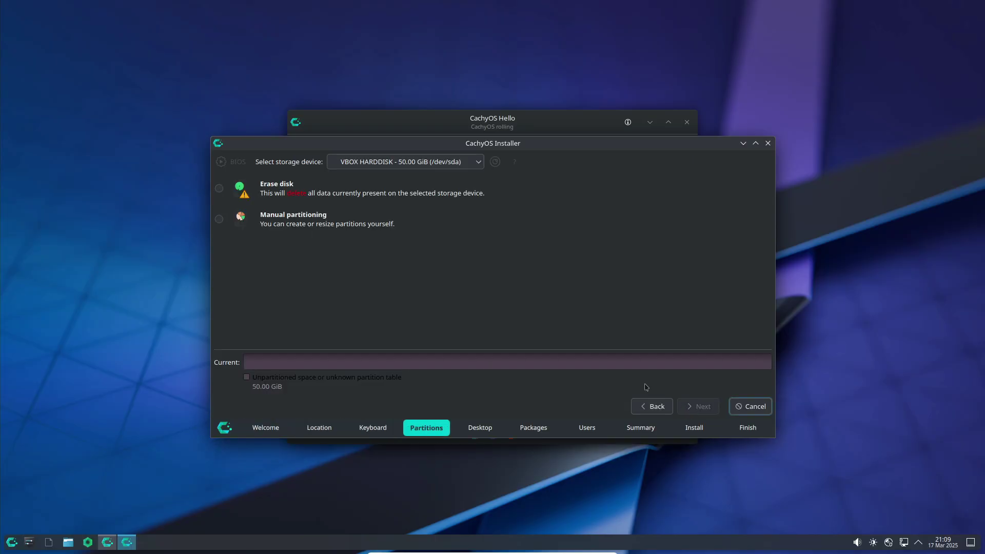
{"action": "left_click", "coordinate": [221, 189]}
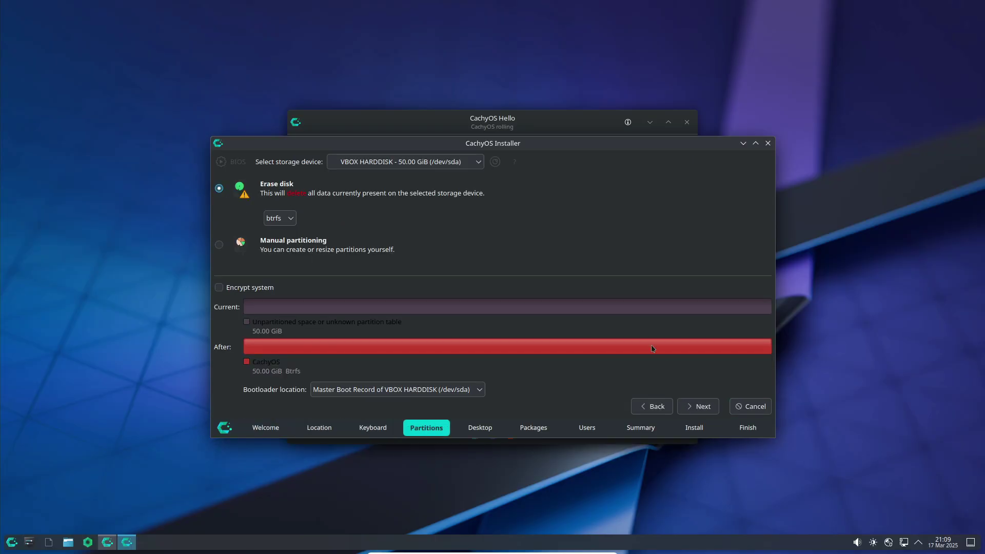
{"action": "left_click", "coordinate": [700, 409]}
Preview GNOME, Budgie, Cosmic, i3, Hyprland, Plasma, bspwm and other desktops, then pick Xfce4.
{"action": "left_click", "coordinate": [241, 185]}
{"action": "left_click", "coordinate": [241, 197]}
{"action": "left_click", "coordinate": [241, 222]}
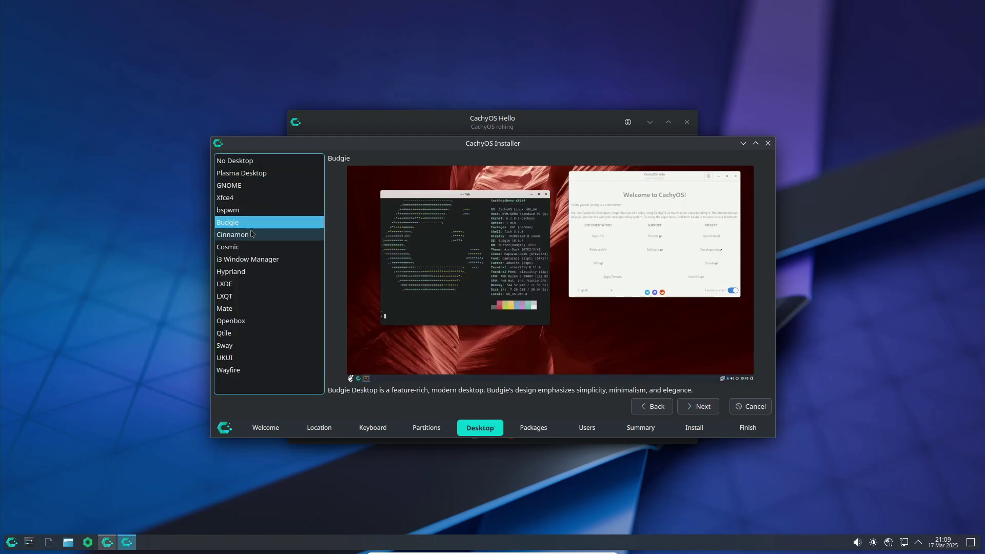
{"action": "left_click", "coordinate": [251, 246]}
{"action": "left_click", "coordinate": [251, 259]}
{"action": "left_click", "coordinate": [250, 271]}
{"action": "left_click", "coordinate": [249, 284]}
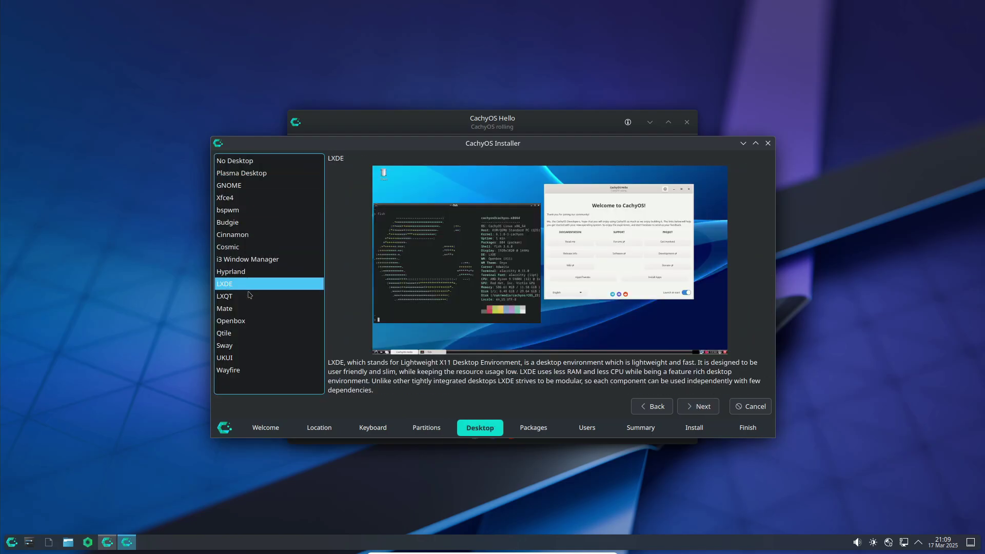
{"action": "left_click", "coordinate": [250, 296]}
{"action": "left_click", "coordinate": [250, 308]}
{"action": "left_click", "coordinate": [252, 321]}
{"action": "left_click", "coordinate": [254, 347]}
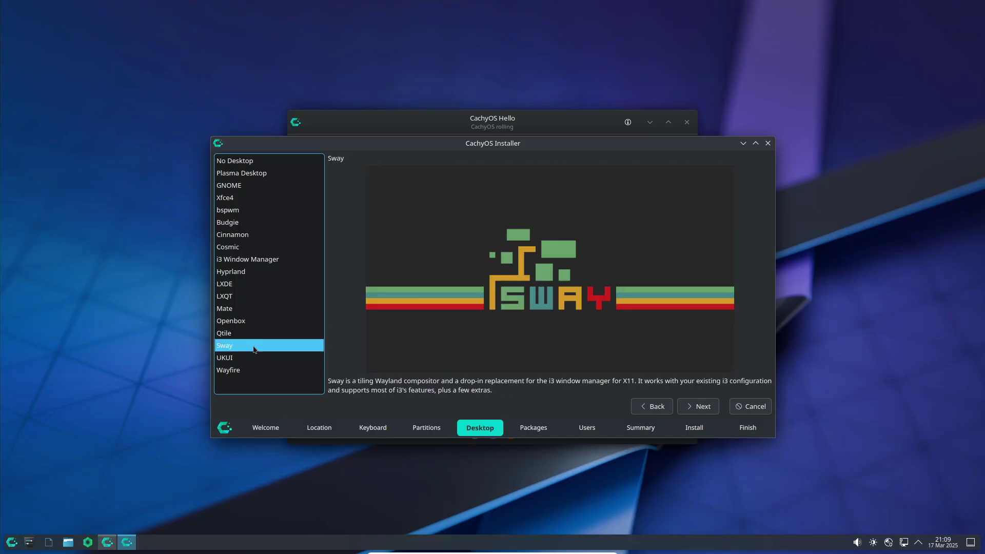
{"action": "left_click", "coordinate": [251, 359]}
{"action": "left_click", "coordinate": [251, 370]}
{"action": "left_click", "coordinate": [265, 177]}
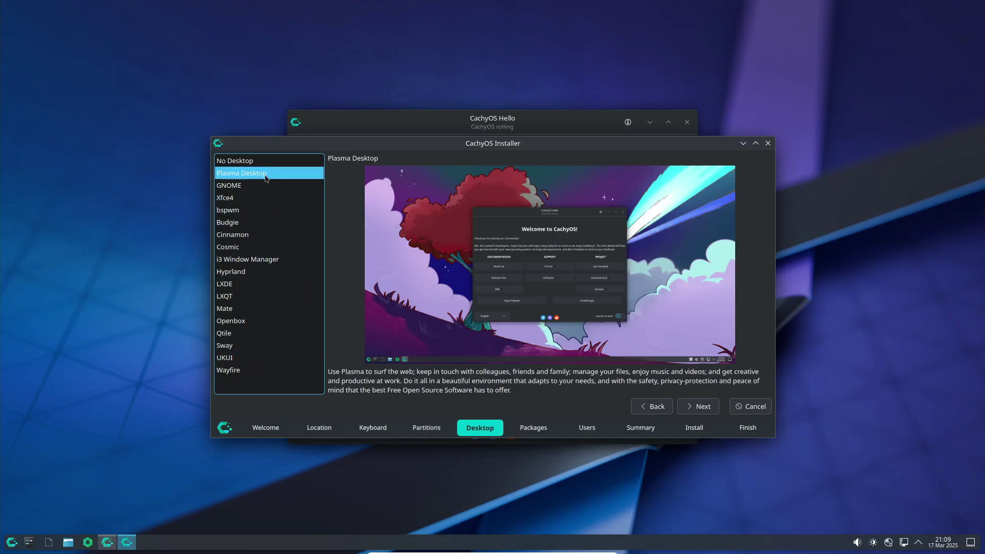
{"action": "left_click", "coordinate": [260, 210]}
{"action": "left_click", "coordinate": [262, 222]}
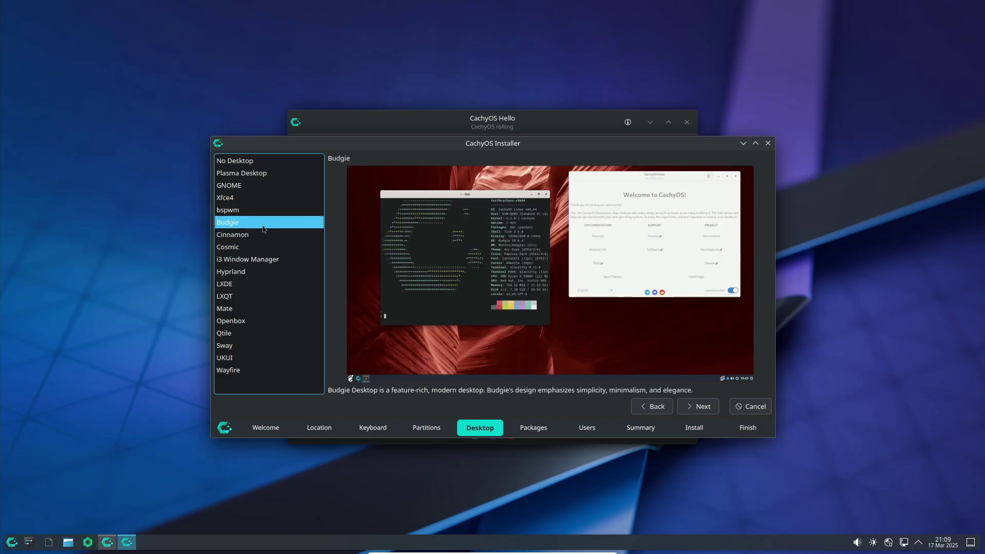
{"action": "left_click", "coordinate": [254, 259]}
{"action": "left_click", "coordinate": [262, 200]}
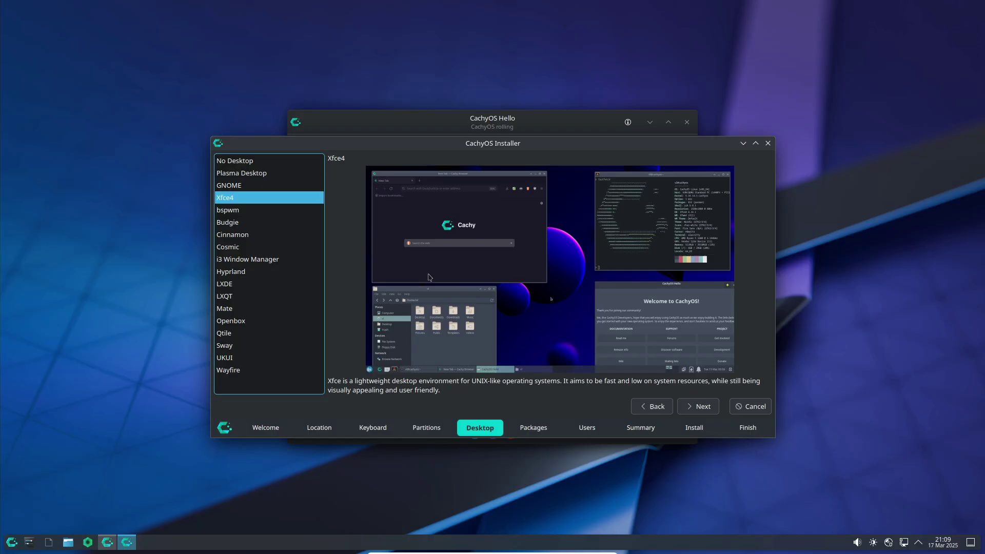
{"action": "left_click", "coordinate": [702, 407]}
Accept the default packages and fill in the username with a matching password.
{"action": "left_click", "coordinate": [703, 407]}
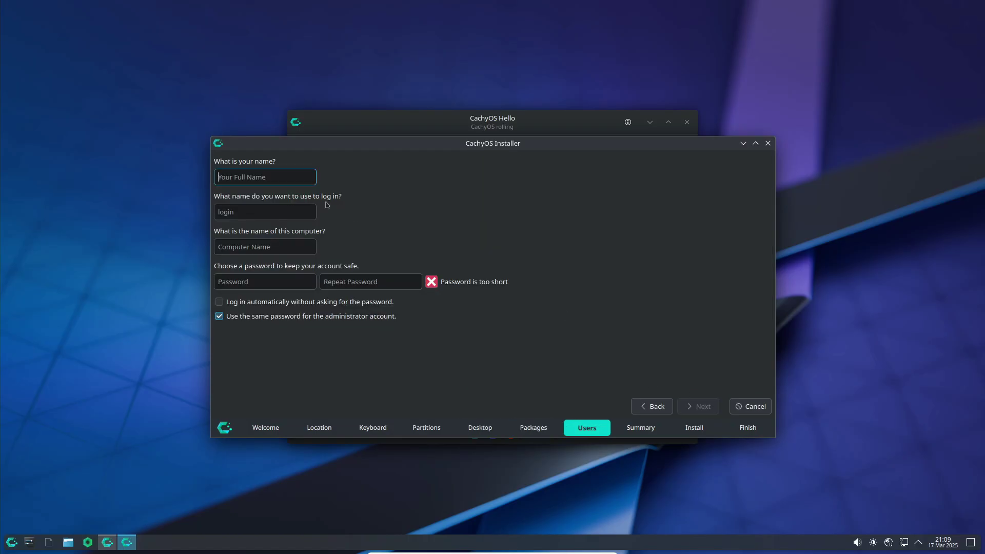
{"action": "key", "text": "Tab"}
{"action": "key", "text": "Tab"}
{"action": "key", "text": "Tab"}
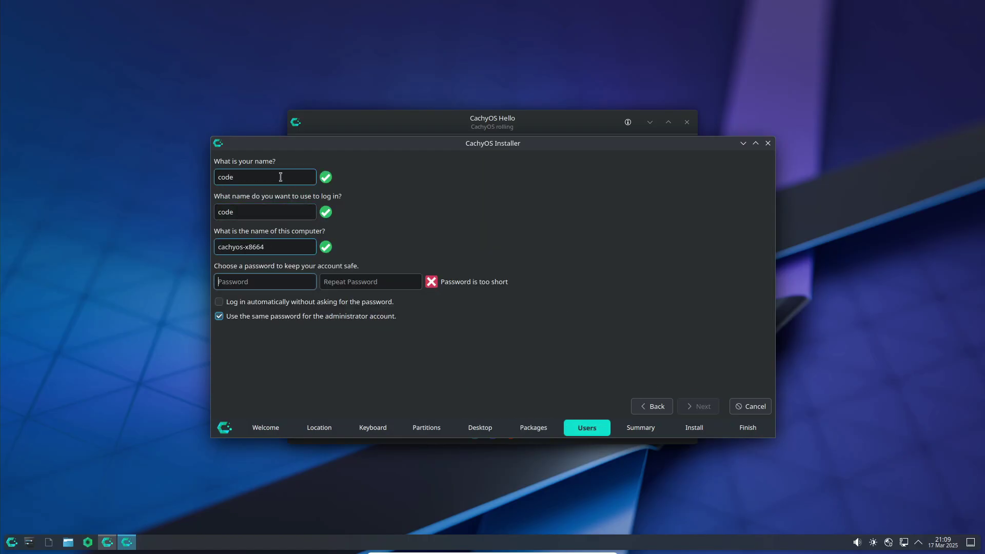
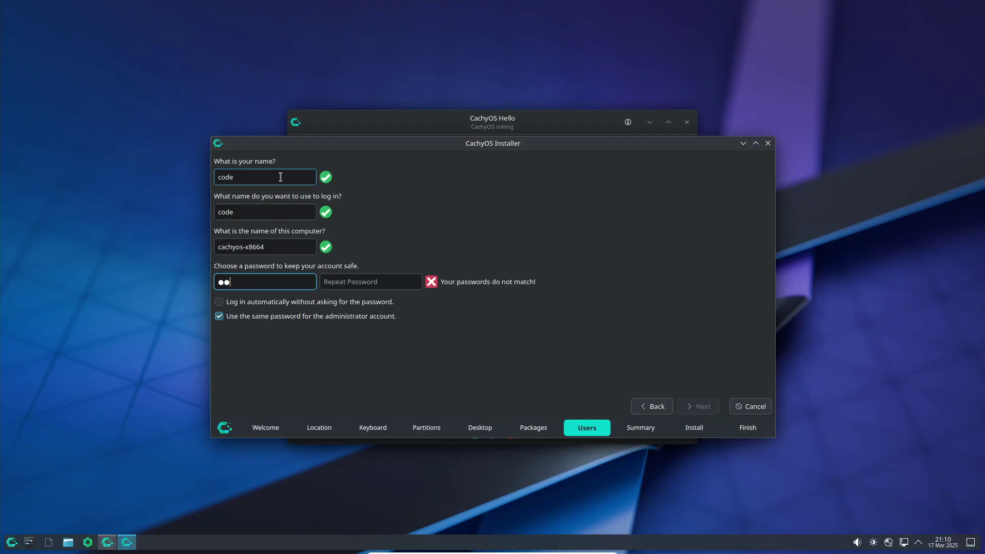
{"action": "key", "text": "Tab"}
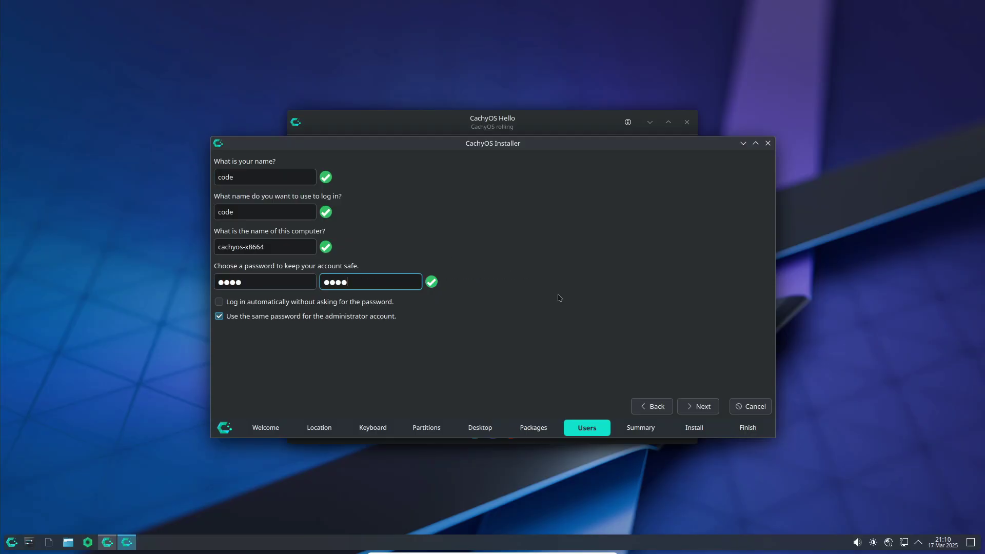
Review the summary and start the installation, confirming Install now.
{"action": "left_click", "coordinate": [704, 406]}
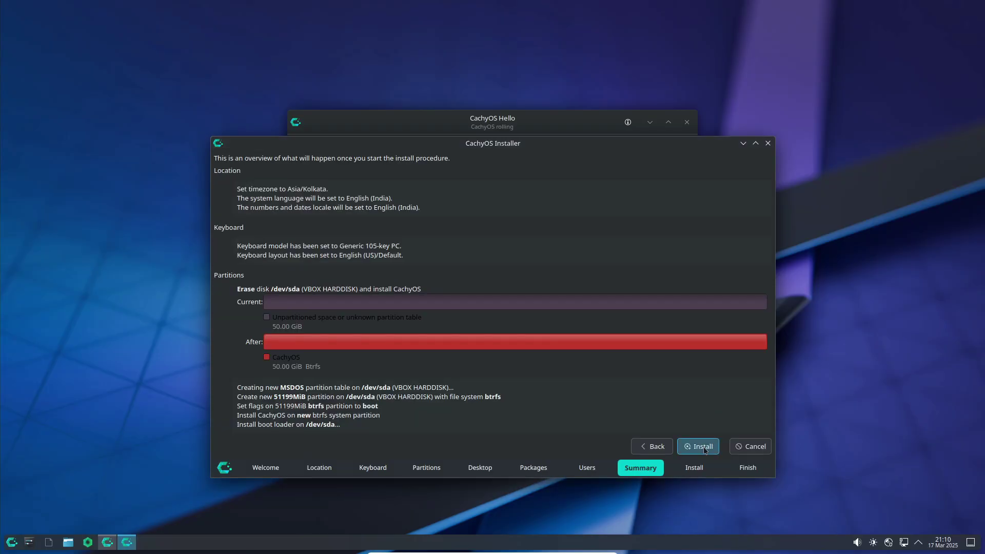
{"action": "left_click", "coordinate": [703, 448]}
{"action": "left_click", "coordinate": [559, 322]}
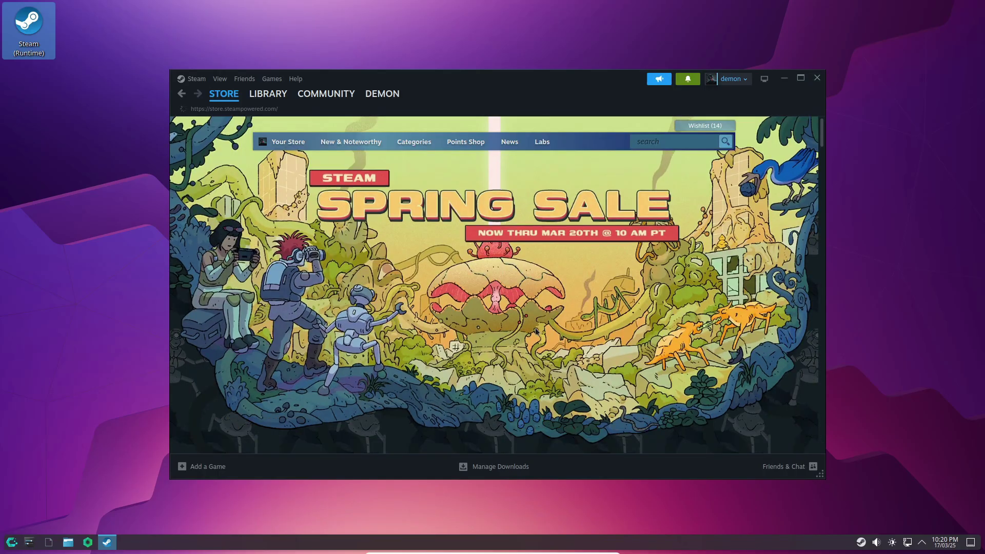
Scroll through the Steam Store's Spring Sale and wishlist offers, then switch to the Library.
{"action": "scroll", "coordinate": [458, 289], "scroll_direction": "down", "scroll_amount": 5}
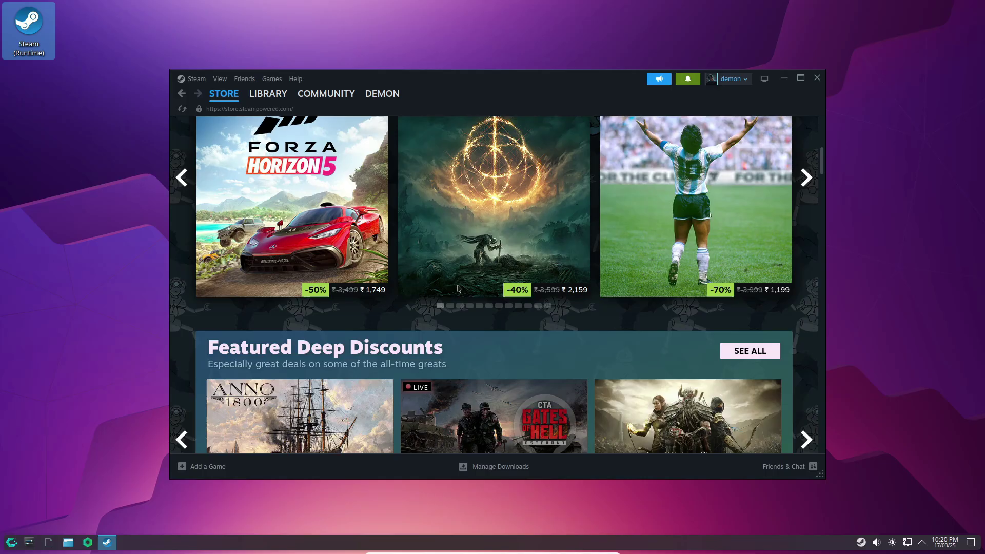
{"action": "scroll", "coordinate": [458, 288], "scroll_direction": "down", "scroll_amount": 5}
{"action": "mouse_move", "coordinate": [458, 289]}
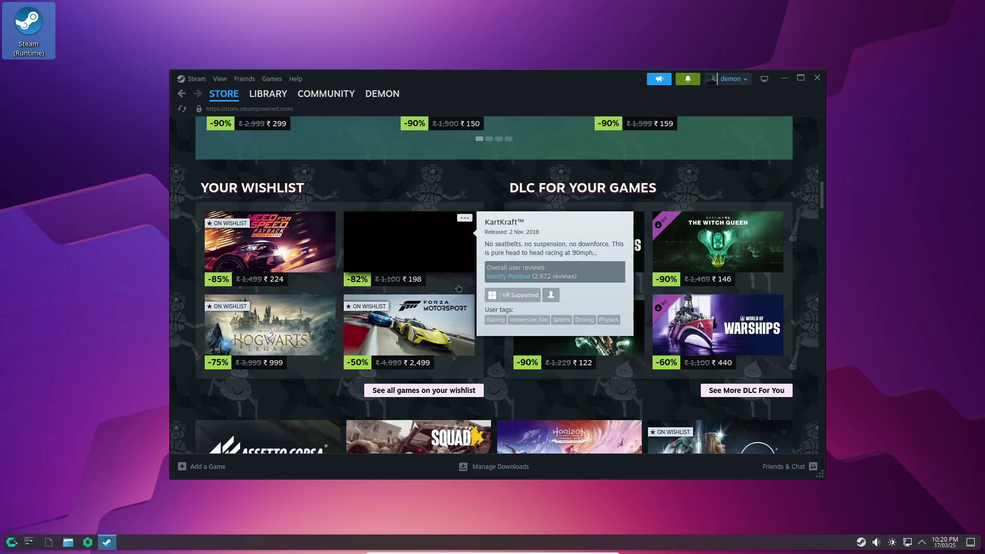
{"action": "scroll", "coordinate": [458, 288], "scroll_direction": "down", "scroll_amount": 5}
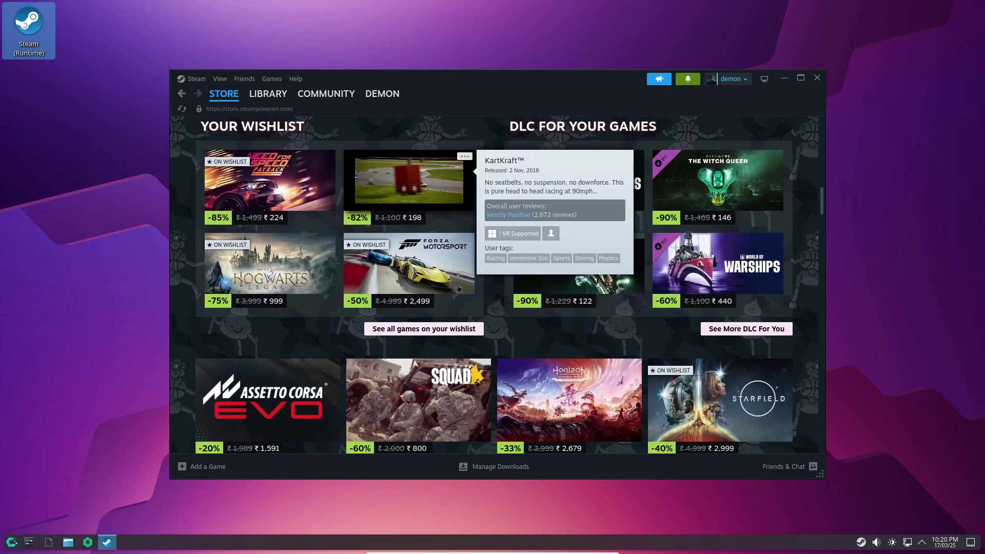
{"action": "scroll", "coordinate": [458, 288], "scroll_direction": "up", "scroll_amount": 10}
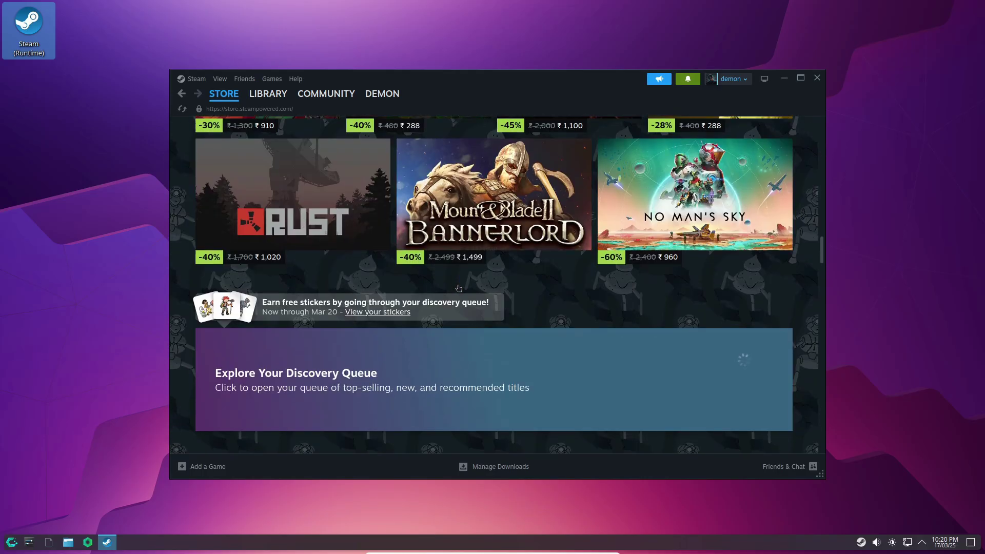
{"action": "scroll", "coordinate": [455, 282], "scroll_direction": "down", "scroll_amount": 6}
{"action": "scroll", "coordinate": [455, 281], "scroll_direction": "up", "scroll_amount": 15}
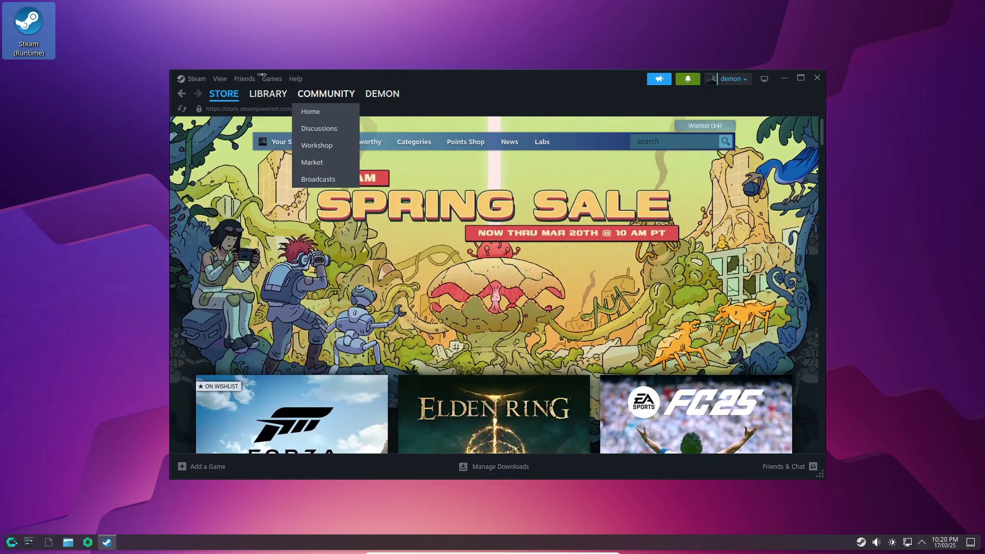
{"action": "left_click", "coordinate": [268, 94]}
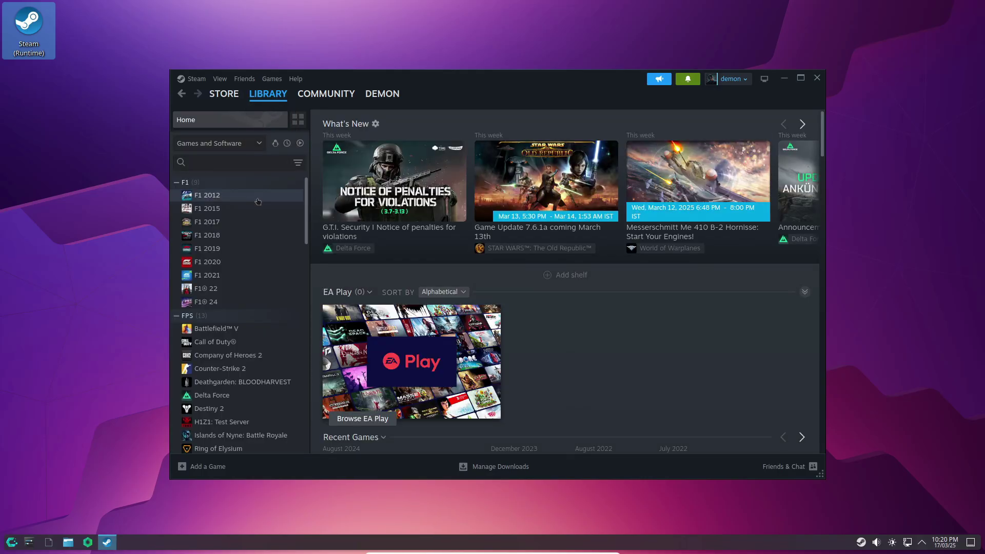
Browse library game pages, from the F1 series through Company of Heroes 2, DiRT Rally and Shadow Arena.
{"action": "left_click", "coordinate": [208, 197]}
{"action": "left_click", "coordinate": [210, 208]}
{"action": "left_click", "coordinate": [208, 221]}
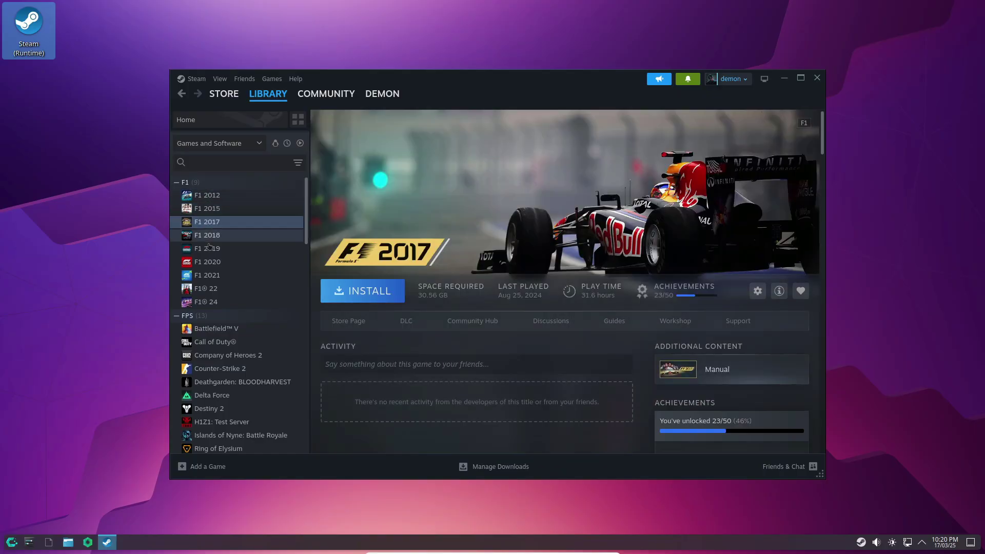
{"action": "left_click", "coordinate": [209, 248]}
{"action": "left_click", "coordinate": [208, 289]}
{"action": "left_click", "coordinate": [208, 302]}
{"action": "scroll", "coordinate": [209, 287], "scroll_direction": "down", "scroll_amount": 1}
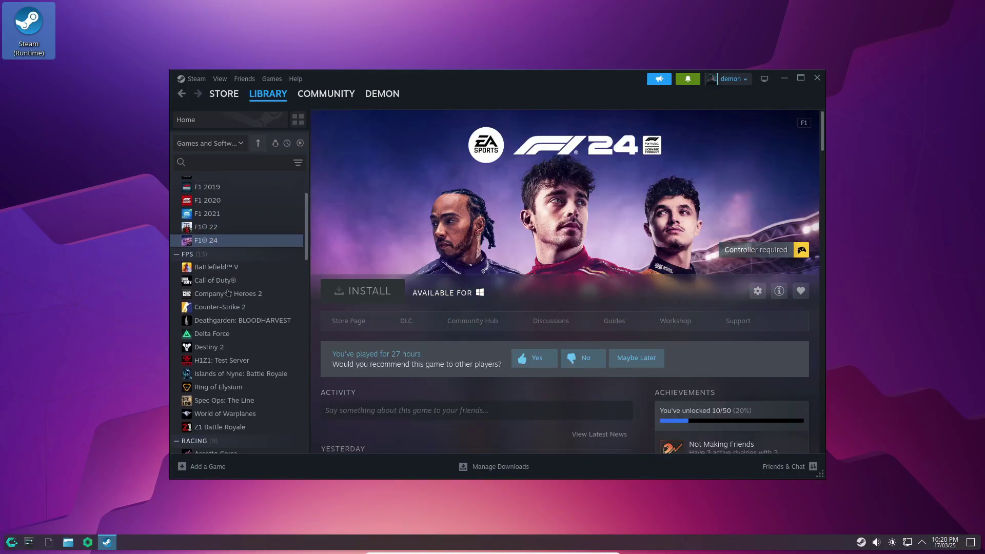
{"action": "left_click", "coordinate": [216, 293]}
{"action": "left_click", "coordinate": [221, 333]}
{"action": "left_click", "coordinate": [221, 360]}
{"action": "scroll", "coordinate": [223, 384], "scroll_direction": "down", "scroll_amount": 2}
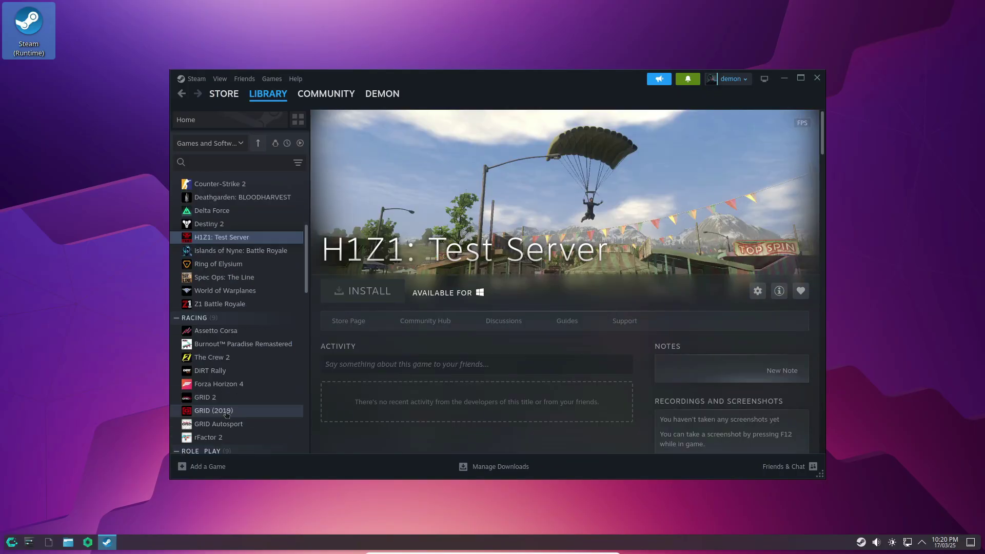
{"action": "left_click", "coordinate": [221, 411]}
{"action": "left_click", "coordinate": [230, 371]}
{"action": "scroll", "coordinate": [231, 373], "scroll_direction": "down", "scroll_amount": 1}
{"action": "scroll", "coordinate": [230, 373], "scroll_direction": "down", "scroll_amount": 5}
{"action": "left_click", "coordinate": [216, 183]}
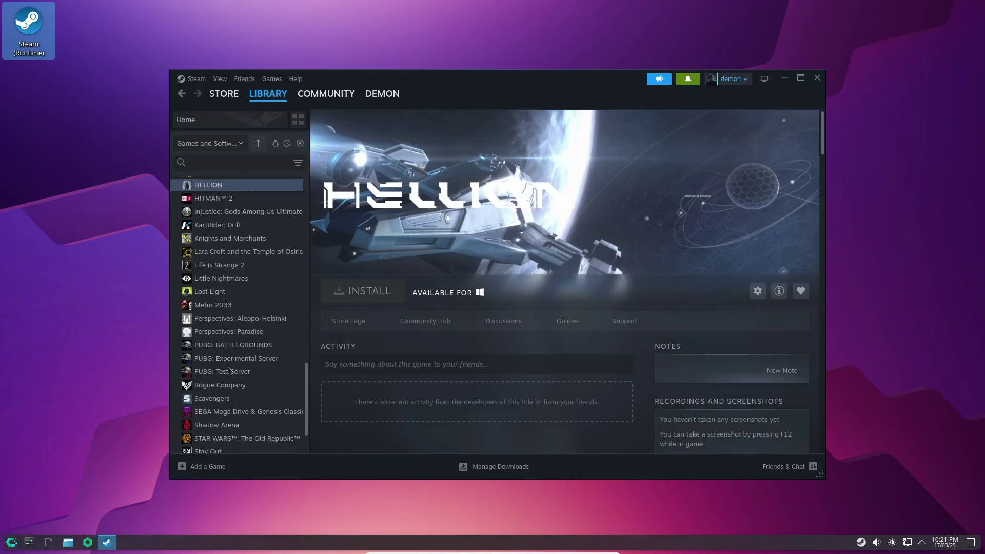
{"action": "scroll", "coordinate": [226, 287], "scroll_direction": "down", "scroll_amount": 2}
{"action": "left_click", "coordinate": [225, 312]}
{"action": "left_click", "coordinate": [226, 366]}
Open Steam Settings and look through Friends & Chat, Security, Notifications, Interface, Library, Downloads and Storage.
{"action": "left_click", "coordinate": [196, 78]}
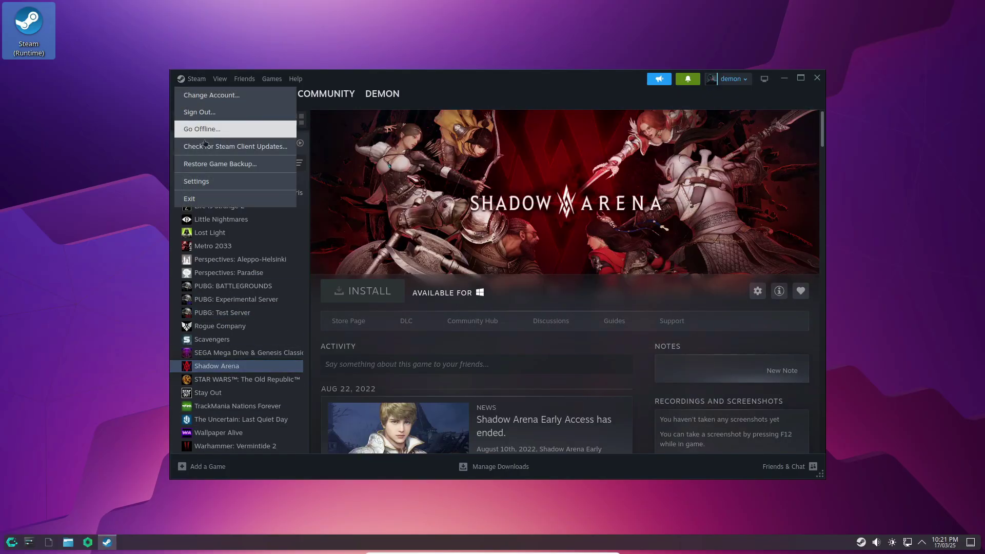
{"action": "left_click", "coordinate": [207, 182]}
{"action": "left_click", "coordinate": [336, 162]}
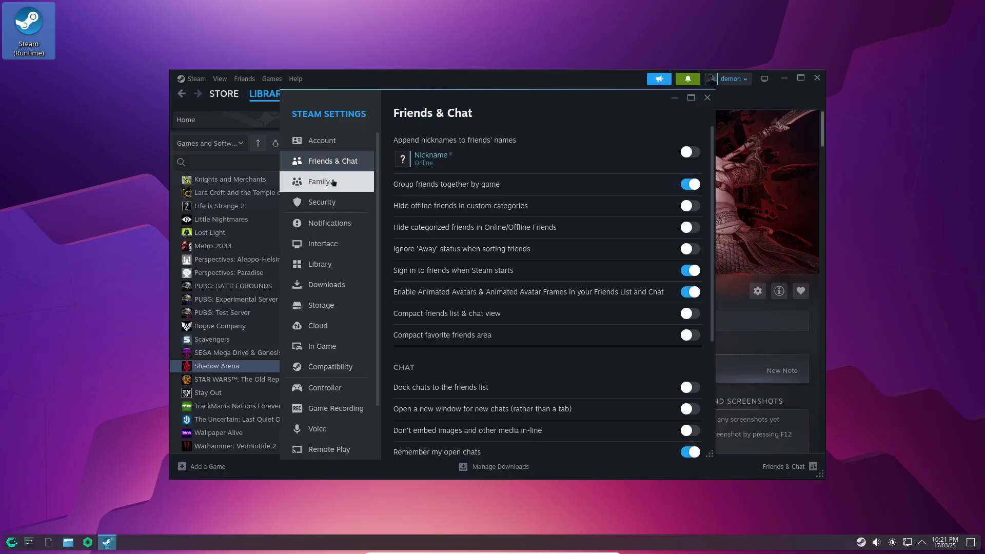
{"action": "left_click", "coordinate": [329, 203]}
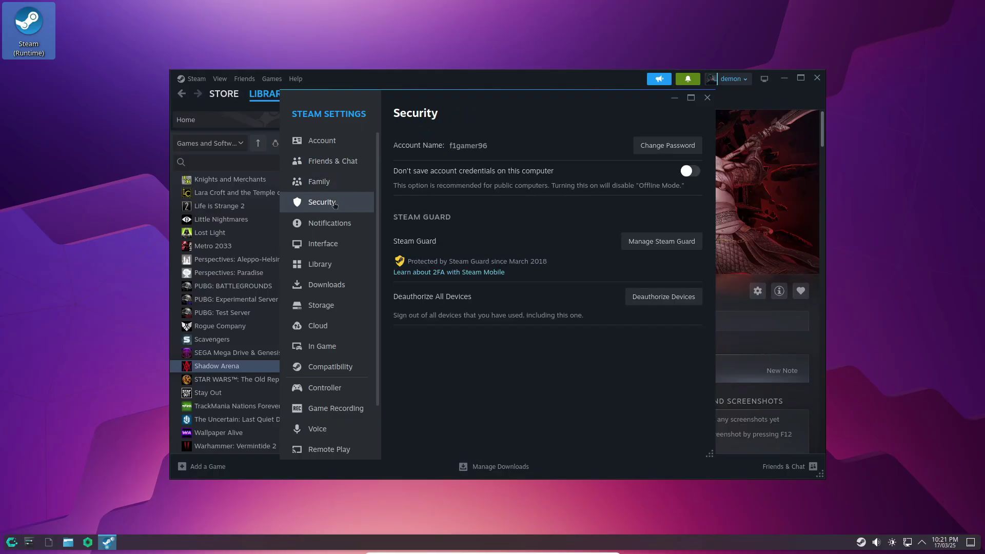
{"action": "left_click", "coordinate": [338, 222]}
{"action": "left_click", "coordinate": [336, 244]}
{"action": "left_click", "coordinate": [323, 259]}
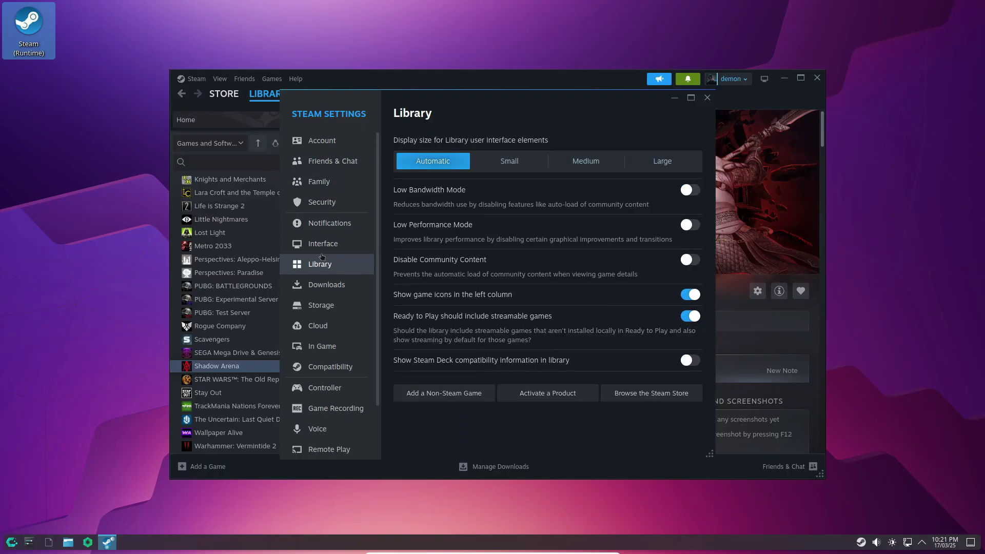
{"action": "left_click", "coordinate": [328, 284]}
{"action": "scroll", "coordinate": [344, 298], "scroll_direction": "down", "scroll_amount": 4}
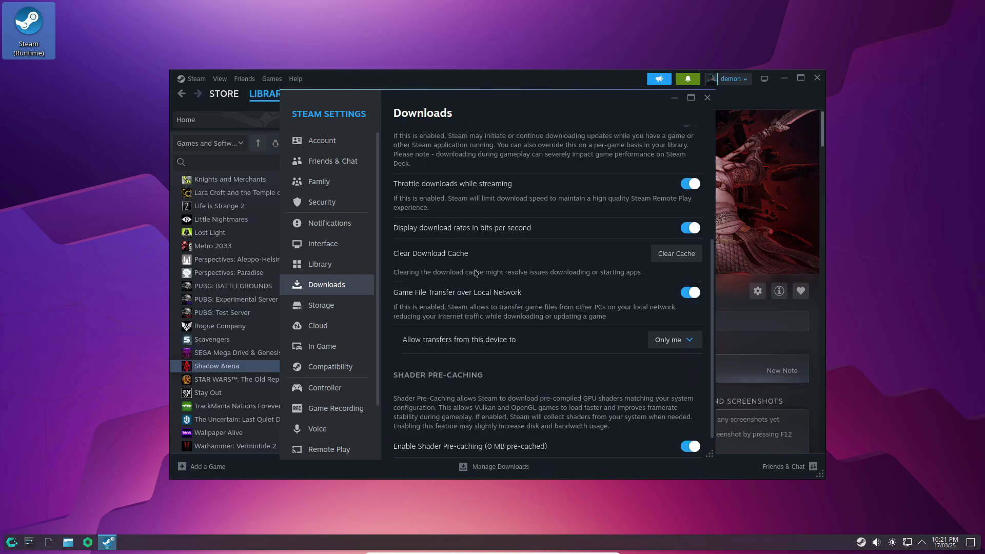
{"action": "left_click", "coordinate": [354, 306]}
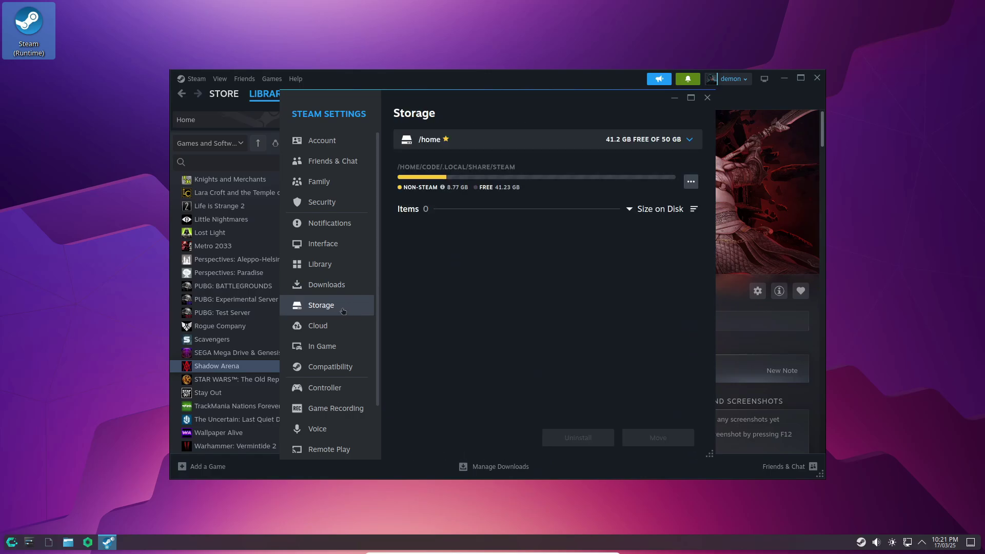
Past Cloud and In-Game, enable Steam Play for all other titles under Compatibility and restart Steam.
{"action": "scroll", "coordinate": [342, 311], "scroll_direction": "down", "scroll_amount": 3}
{"action": "left_click", "coordinate": [343, 264]}
{"action": "left_click", "coordinate": [339, 284]}
{"action": "scroll", "coordinate": [485, 296], "scroll_direction": "down", "scroll_amount": 3}
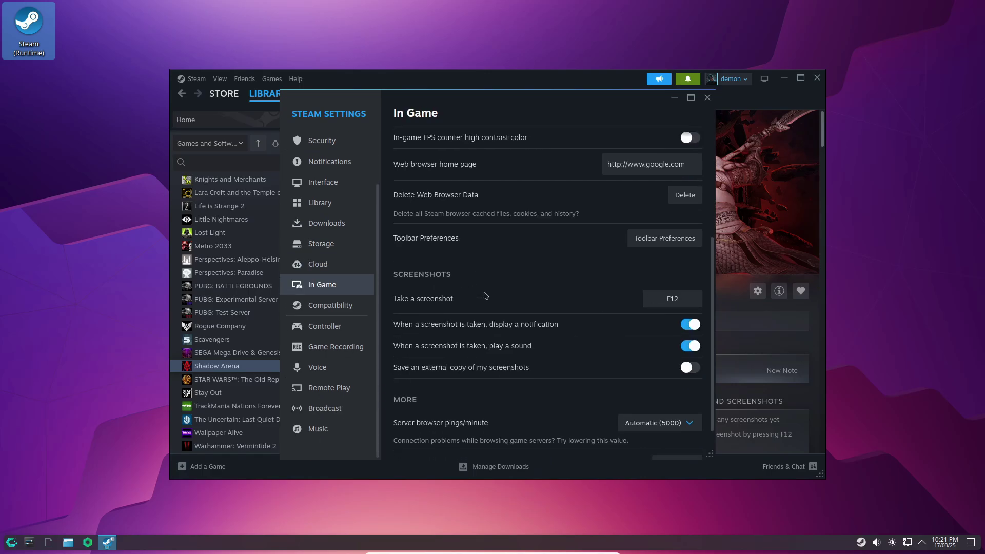
{"action": "left_click", "coordinate": [361, 306]}
{"action": "left_click", "coordinate": [687, 153]}
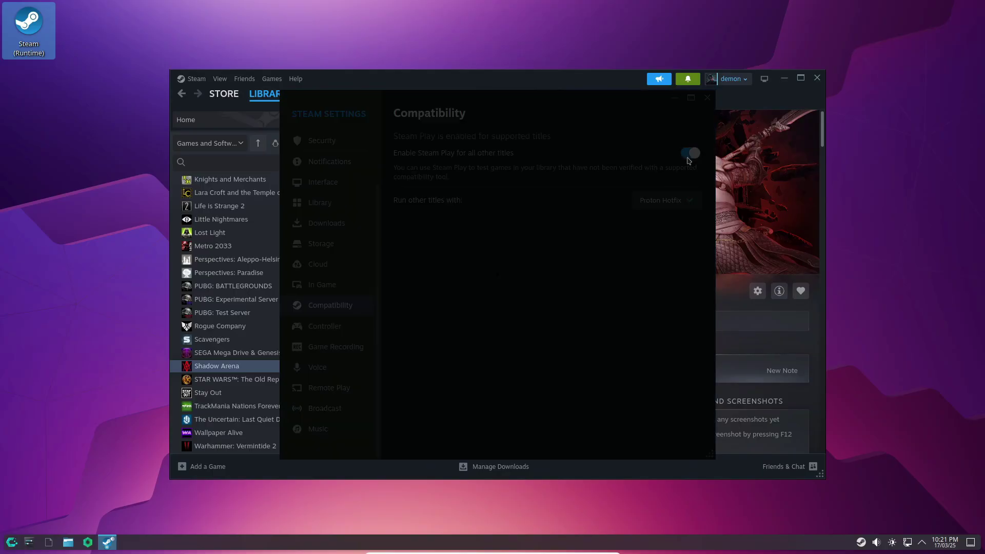
{"action": "left_click", "coordinate": [544, 303]}
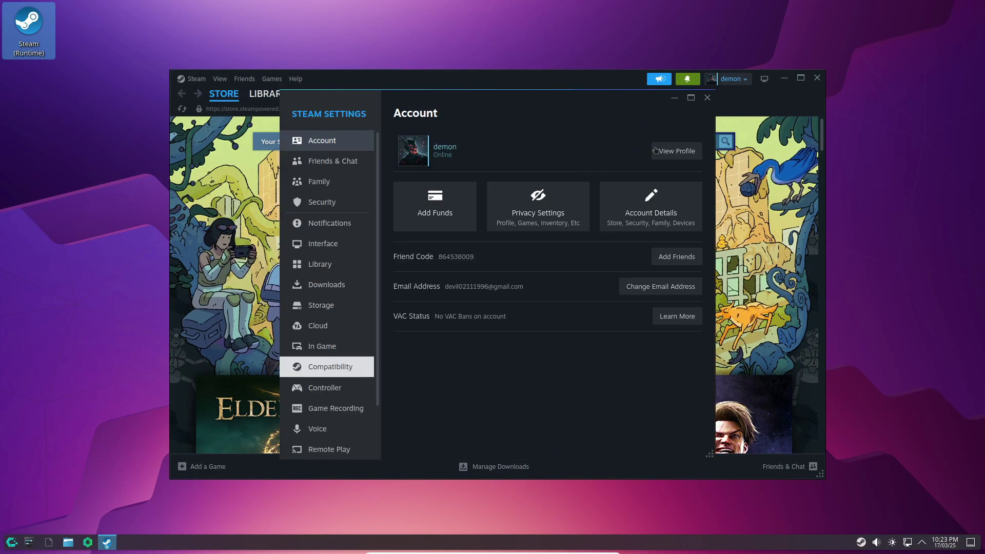
Close Steam Settings and return to the game library list.
{"action": "left_click", "coordinate": [707, 98]}
{"action": "left_click", "coordinate": [268, 94]}
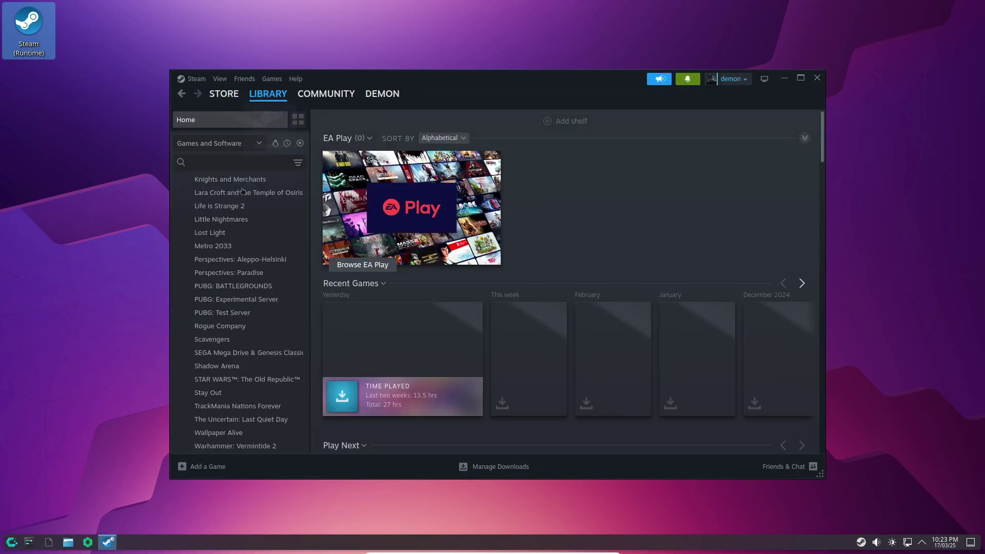
{"action": "scroll", "coordinate": [241, 257], "scroll_direction": "up", "scroll_amount": 3}
{"action": "scroll", "coordinate": [243, 262], "scroll_direction": "up", "scroll_amount": 4}
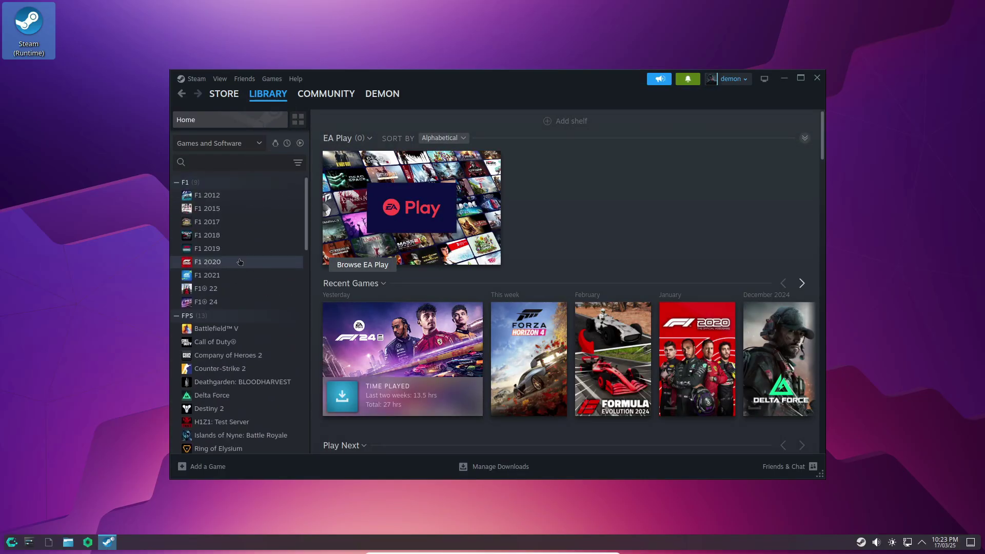
Browse the F1 game pages: F1 2017 to F1 2021, F1® 22 and F1® 24.
{"action": "left_click", "coordinate": [215, 260]}
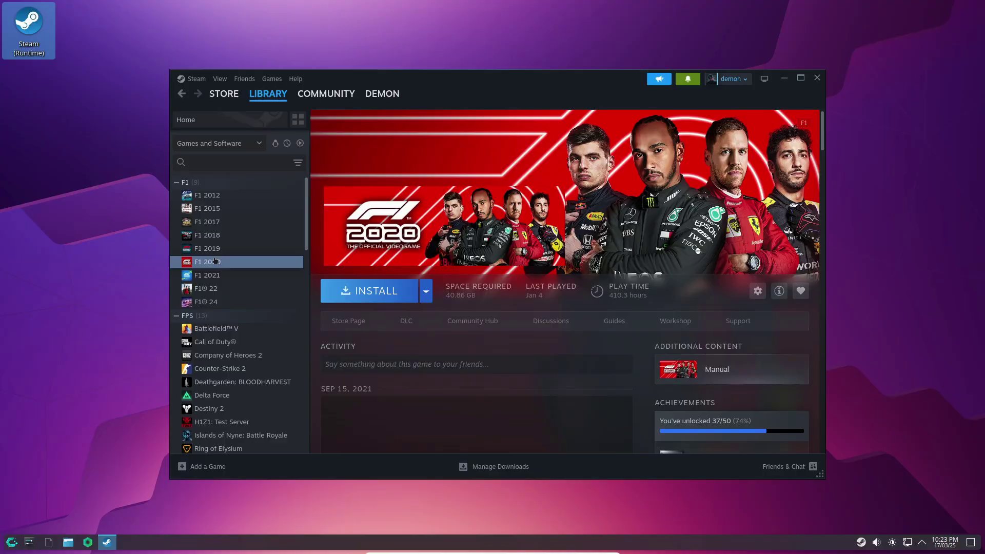
{"action": "left_click", "coordinate": [216, 248]}
{"action": "left_click", "coordinate": [218, 235]}
{"action": "left_click", "coordinate": [219, 222]}
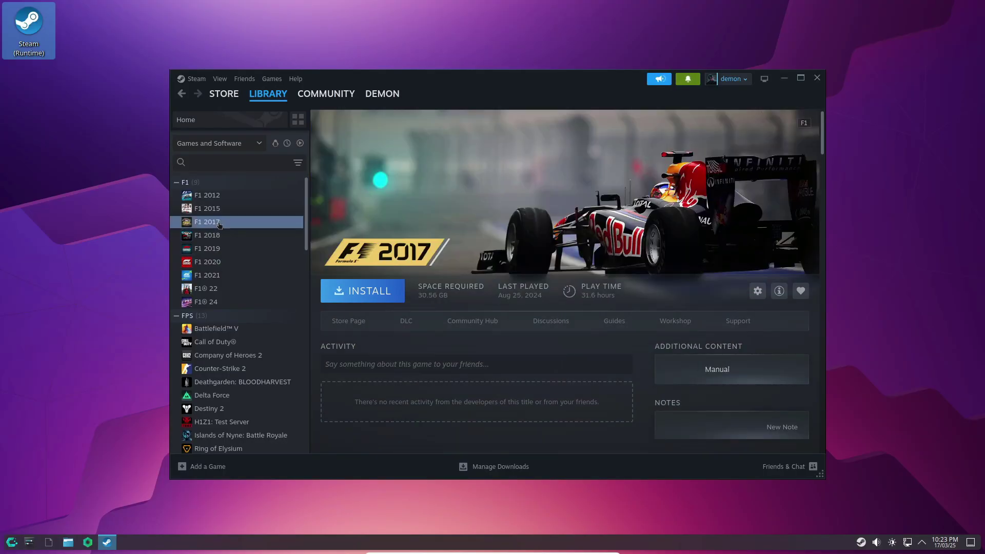
{"action": "left_click", "coordinate": [218, 302]}
{"action": "left_click", "coordinate": [221, 289]}
{"action": "left_click", "coordinate": [221, 274]}
View Call of Duty, Company of Heroes 2, Counter-Strike 2, Delta Force and H1Z1: Test Server.
{"action": "scroll", "coordinate": [222, 274], "scroll_direction": "down", "scroll_amount": 3}
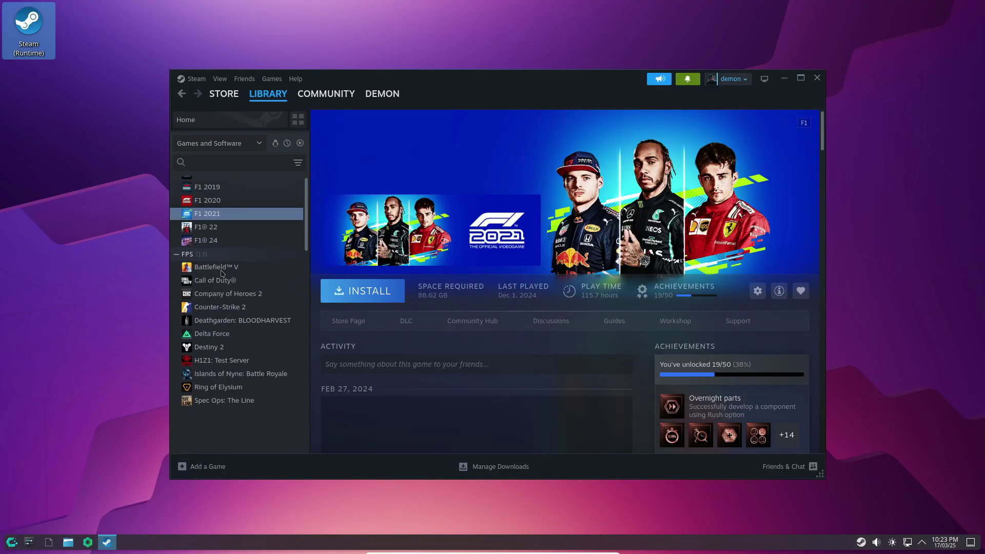
{"action": "left_click", "coordinate": [221, 280]}
{"action": "left_click", "coordinate": [223, 293]}
{"action": "left_click", "coordinate": [220, 308]}
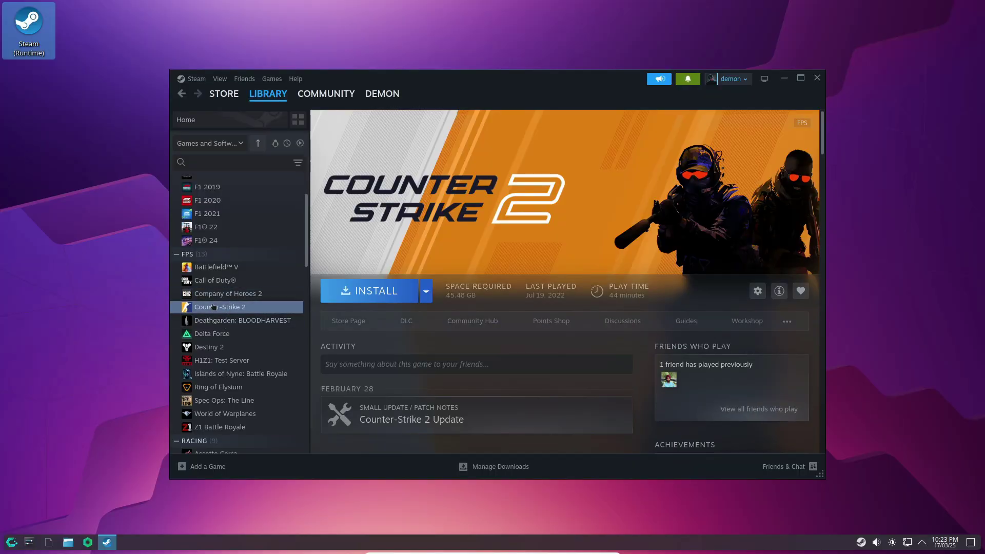
{"action": "left_click", "coordinate": [217, 333]}
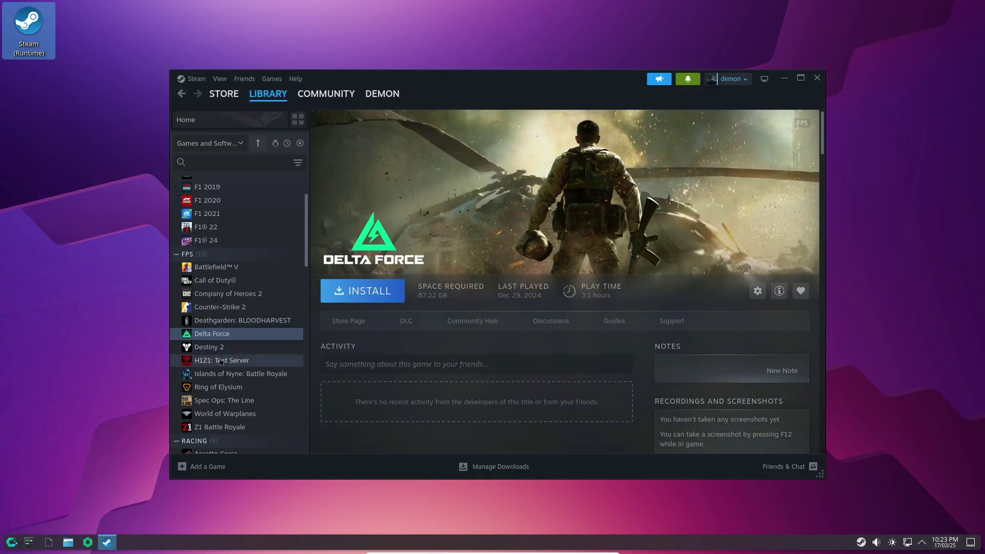
{"action": "left_click", "coordinate": [219, 360]}
Look at the World of Warplanes and Battlefield V game pages.
{"action": "scroll", "coordinate": [220, 354], "scroll_direction": "down", "scroll_amount": 2}
{"action": "left_click", "coordinate": [220, 354]}
{"action": "scroll", "coordinate": [220, 354], "scroll_direction": "up", "scroll_amount": 2}
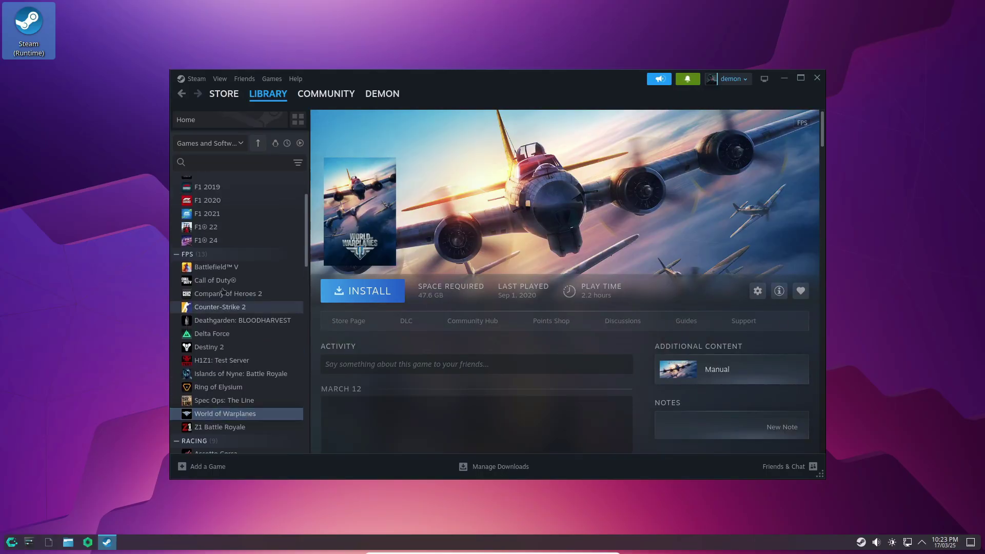
{"action": "left_click", "coordinate": [218, 267]}
Browse the racing games: Burnout Paradise Remastered, The Crew 2, Forza Horizon 4, GRID titles, rFactor 2.
{"action": "scroll", "coordinate": [223, 310], "scroll_direction": "down", "scroll_amount": 3}
{"action": "left_click", "coordinate": [225, 331]}
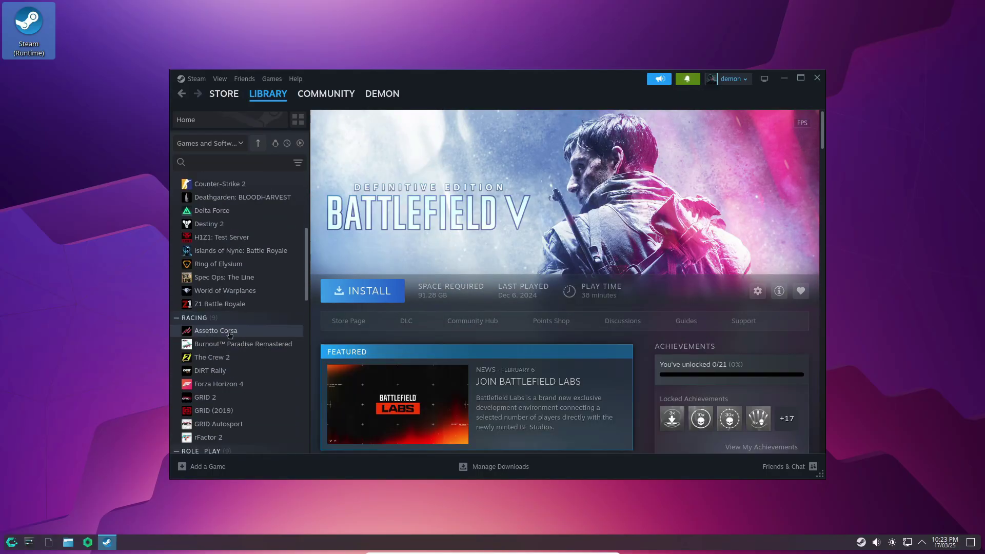
{"action": "left_click", "coordinate": [226, 343]}
{"action": "left_click", "coordinate": [227, 357]}
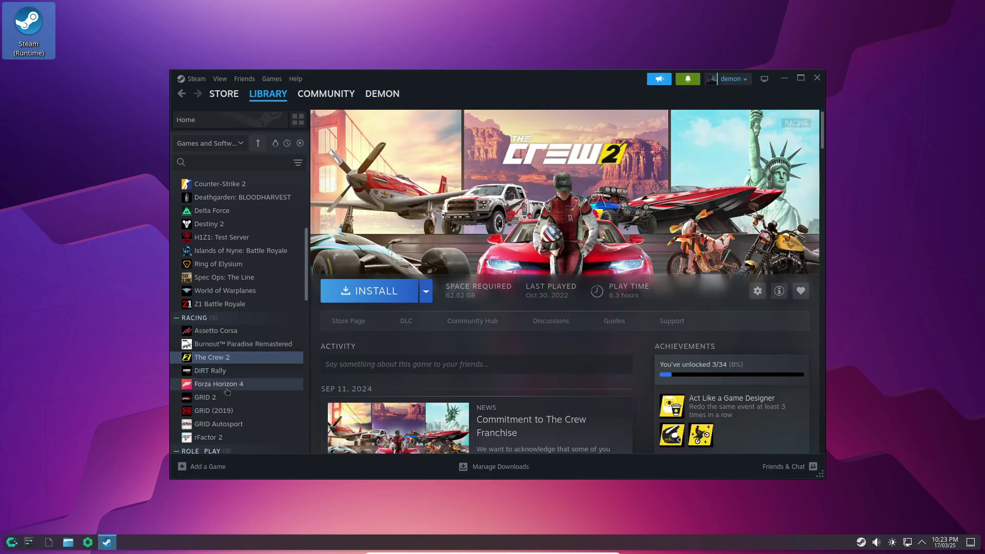
{"action": "left_click", "coordinate": [221, 384]}
{"action": "left_click", "coordinate": [220, 397]}
{"action": "left_click", "coordinate": [221, 410]}
{"action": "left_click", "coordinate": [222, 423]}
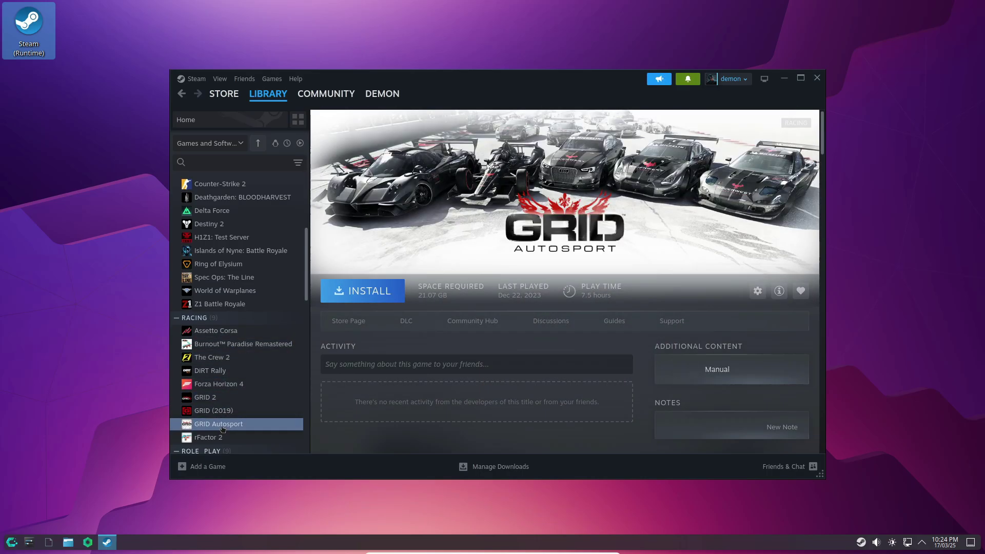
{"action": "left_click", "coordinate": [223, 437]}
View The Flame in the Flood, The Darkness II and Deathgarden, ending on Counter-Strike 2.
{"action": "scroll", "coordinate": [225, 380], "scroll_direction": "down", "scroll_amount": 3}
{"action": "left_click", "coordinate": [226, 354]}
{"action": "left_click", "coordinate": [221, 341]}
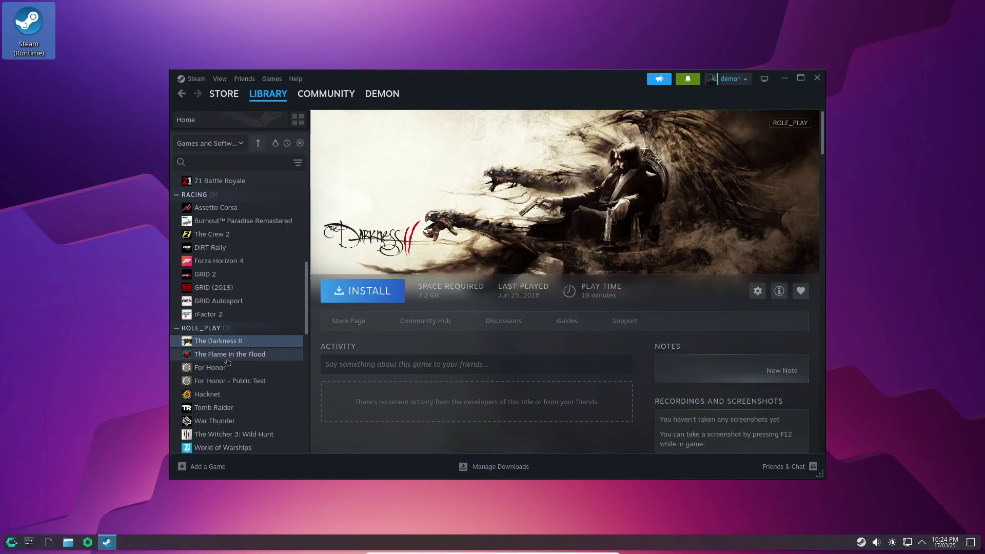
{"action": "scroll", "coordinate": [226, 307], "scroll_direction": "up", "scroll_amount": 5}
{"action": "left_click", "coordinate": [239, 259]}
{"action": "left_click", "coordinate": [225, 245]}
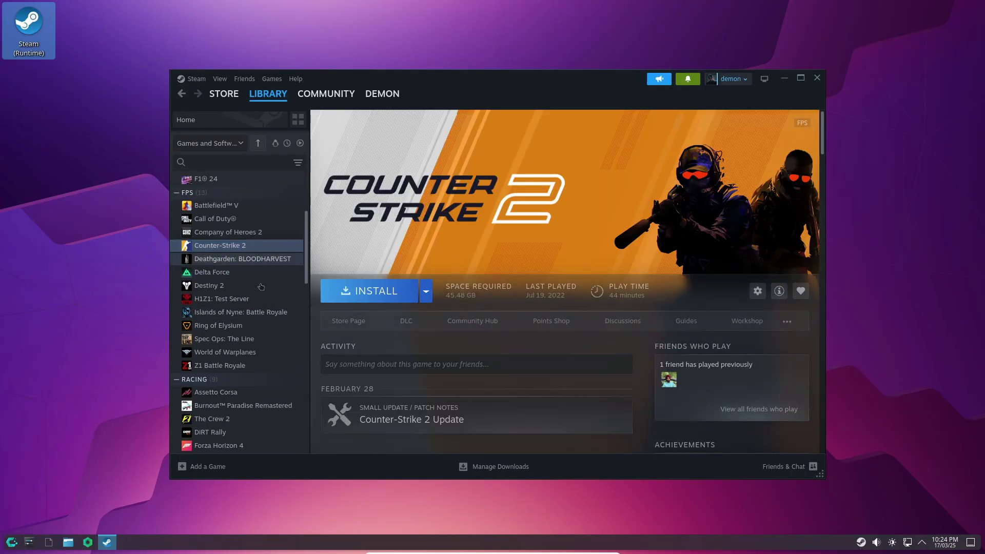
{"action": "scroll", "coordinate": [257, 256], "scroll_direction": "up", "scroll_amount": 3}
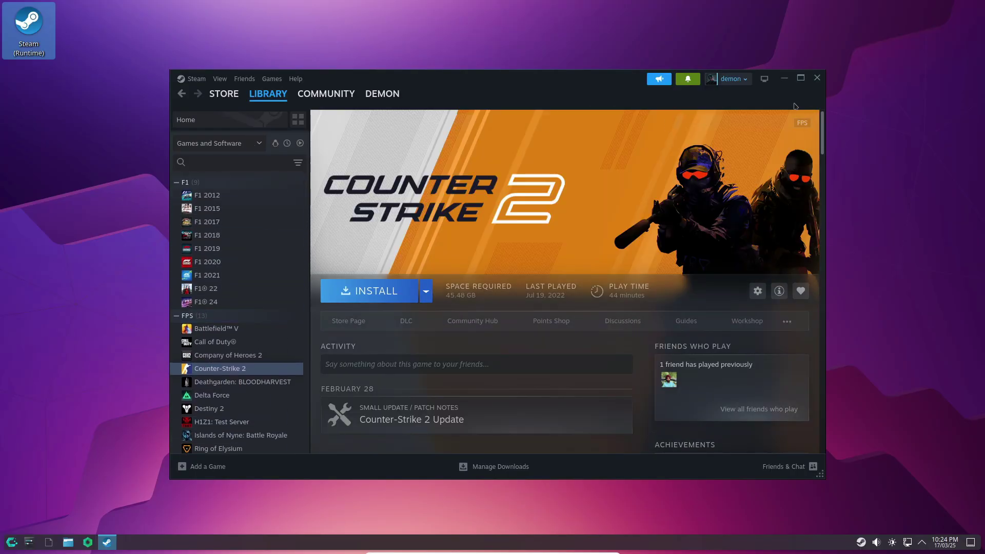
Close Steam and bring up the application launcher's category list.
{"action": "left_click", "coordinate": [822, 81]}
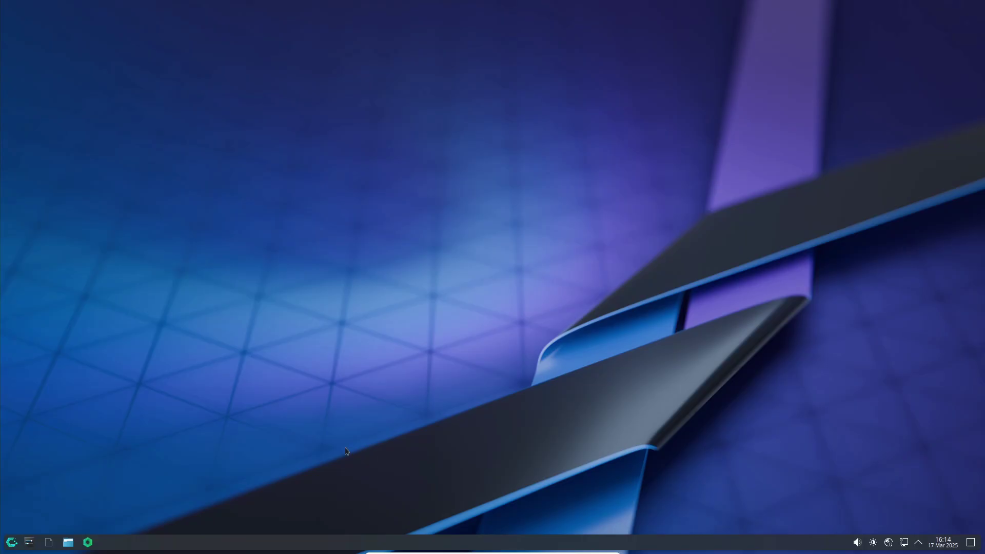
{"action": "left_click", "coordinate": [11, 542]}
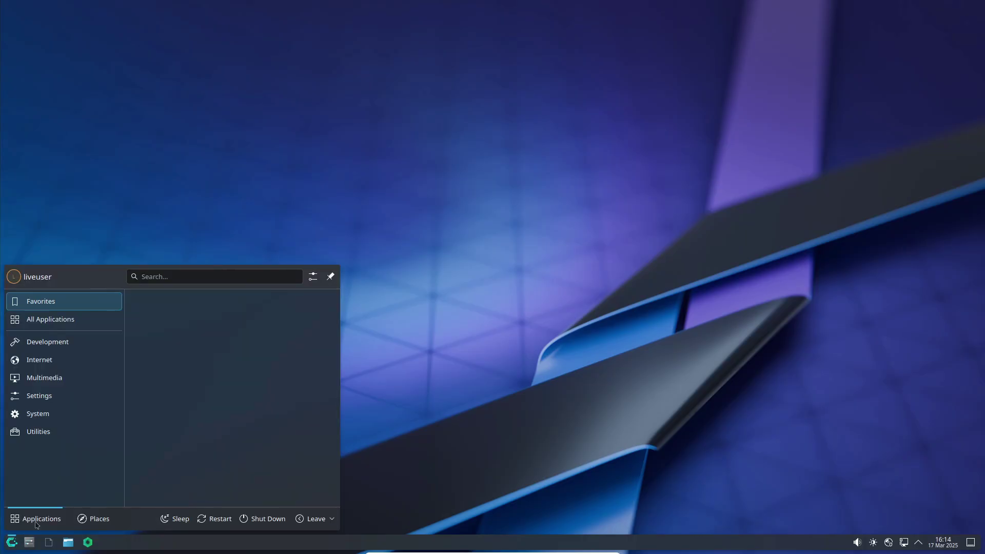
{"action": "left_click", "coordinate": [74, 433]}
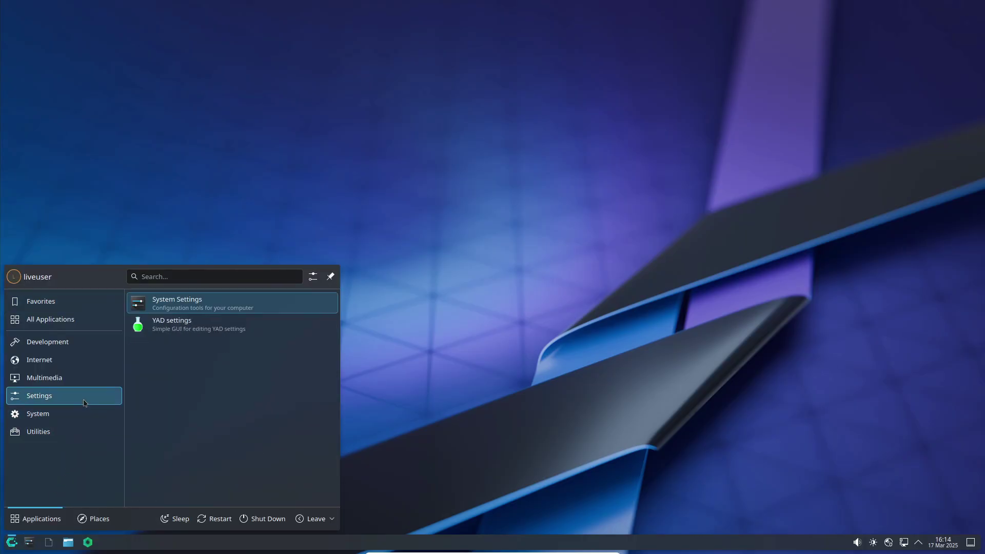
{"action": "mouse_move", "coordinate": [51, 414]}
{"action": "scroll", "coordinate": [215, 416], "scroll_direction": "down", "scroll_amount": 1}
{"action": "scroll", "coordinate": [215, 416], "scroll_direction": "up", "scroll_amount": 1}
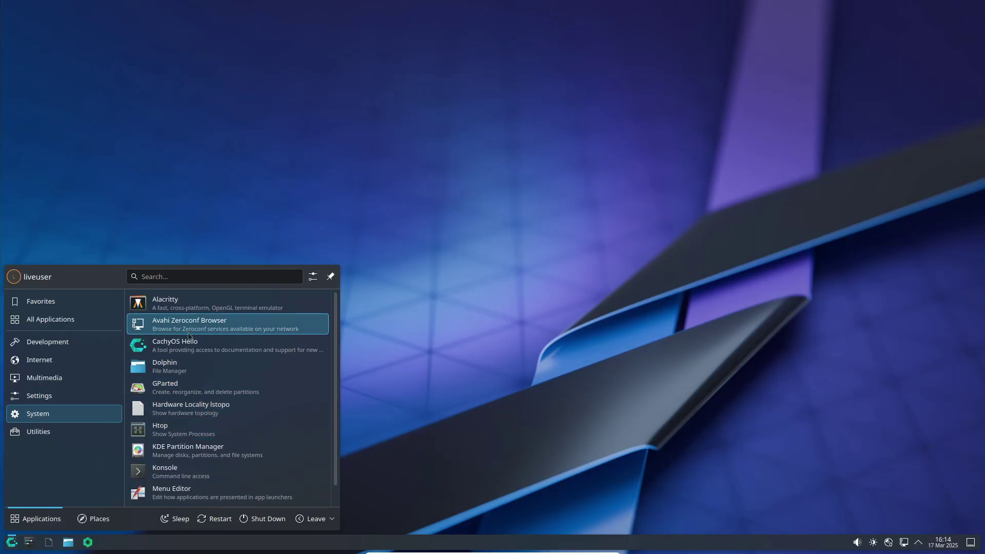
Browse the Multimedia, Development and All Applications categories, then dismiss the launcher.
{"action": "mouse_move", "coordinate": [98, 438]}
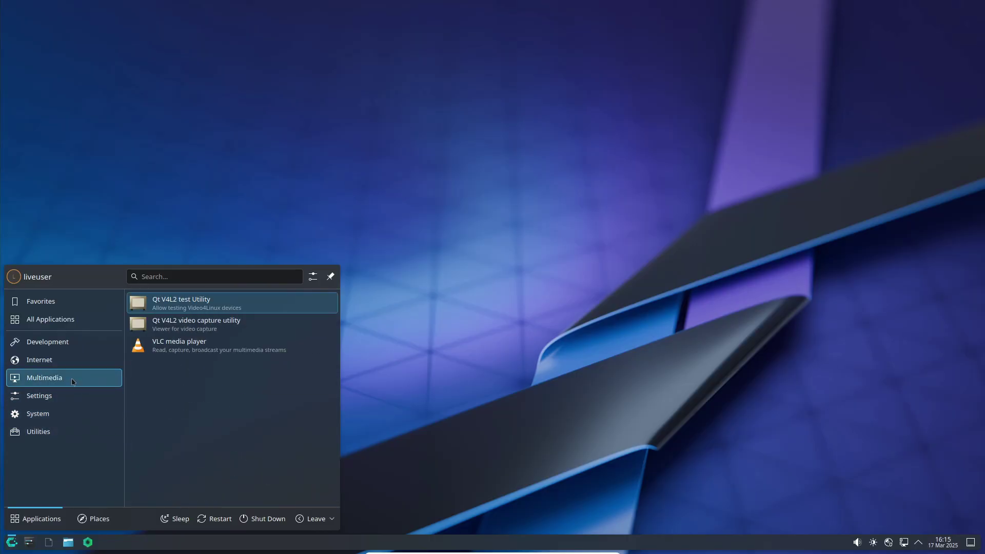
{"action": "mouse_move", "coordinate": [77, 360]}
{"action": "mouse_move", "coordinate": [77, 342]}
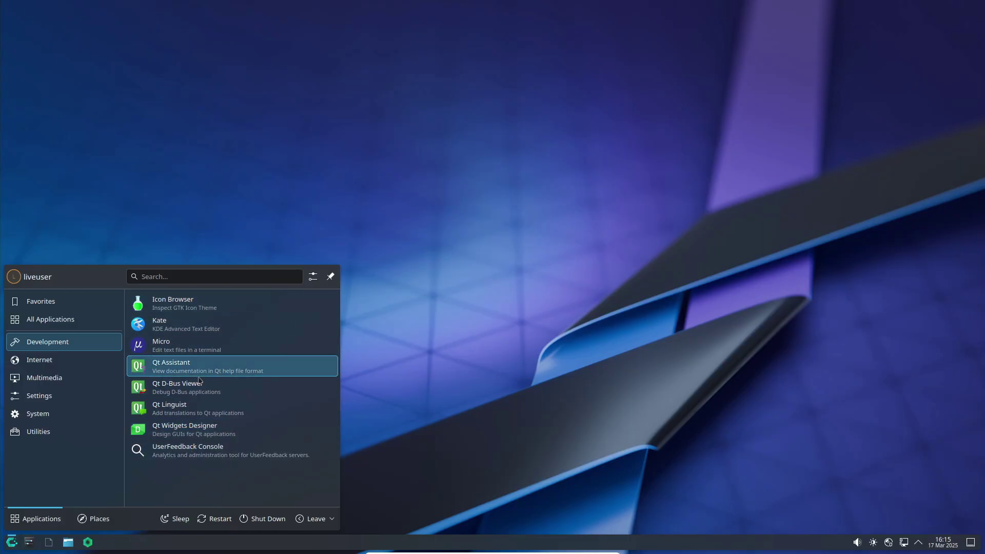
{"action": "scroll", "coordinate": [224, 349], "scroll_direction": "down", "scroll_amount": 10}
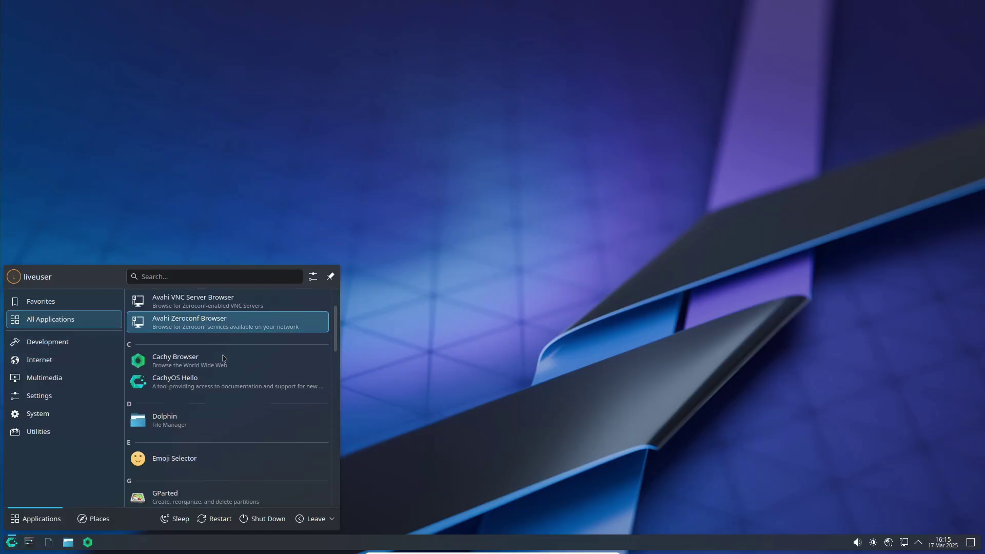
{"action": "scroll", "coordinate": [224, 361], "scroll_direction": "down", "scroll_amount": 10}
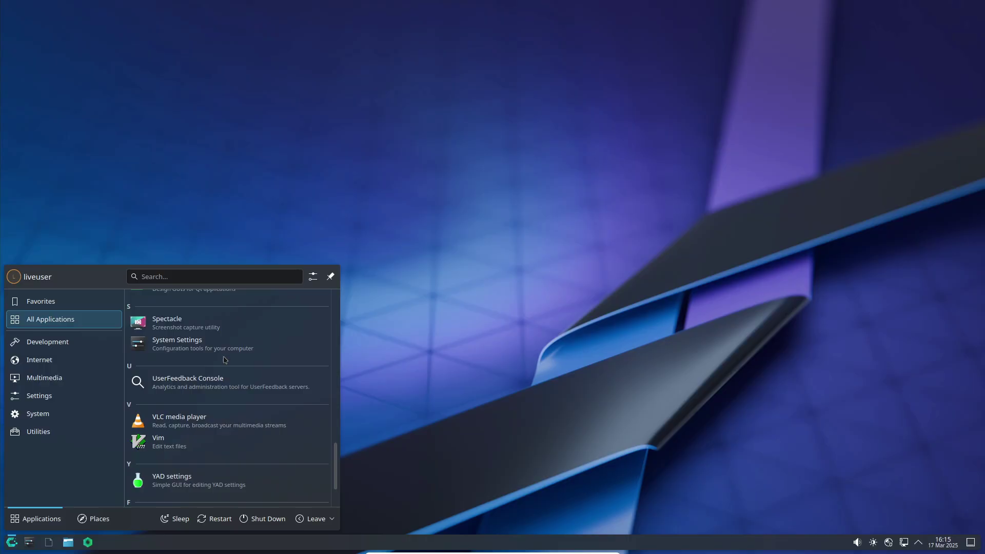
{"action": "left_click", "coordinate": [428, 452]}
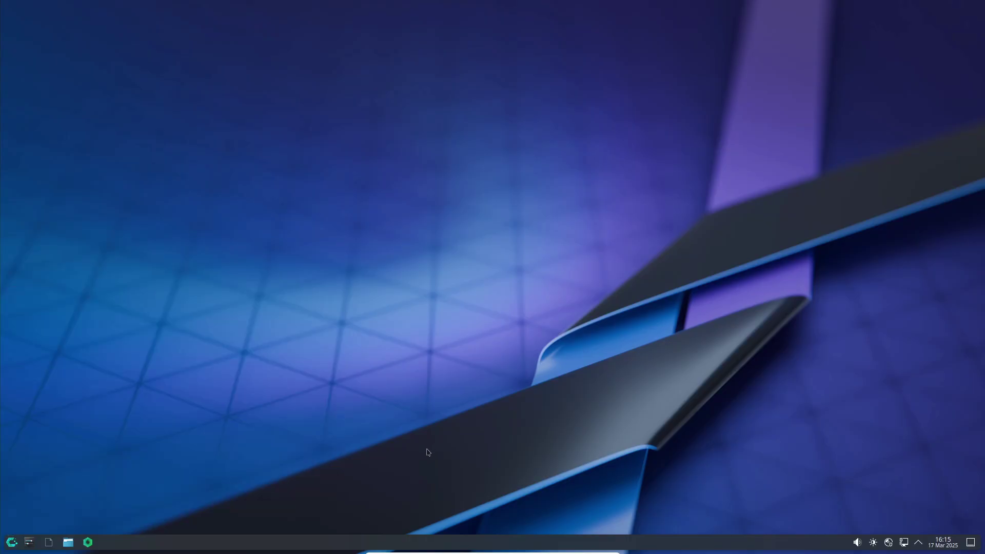
Launch System Settings, preview Breeze Dark, then revert to the Breeze theme.
{"action": "left_click_drag", "start_coordinate": [33, 549], "coordinate": [306, 313]}
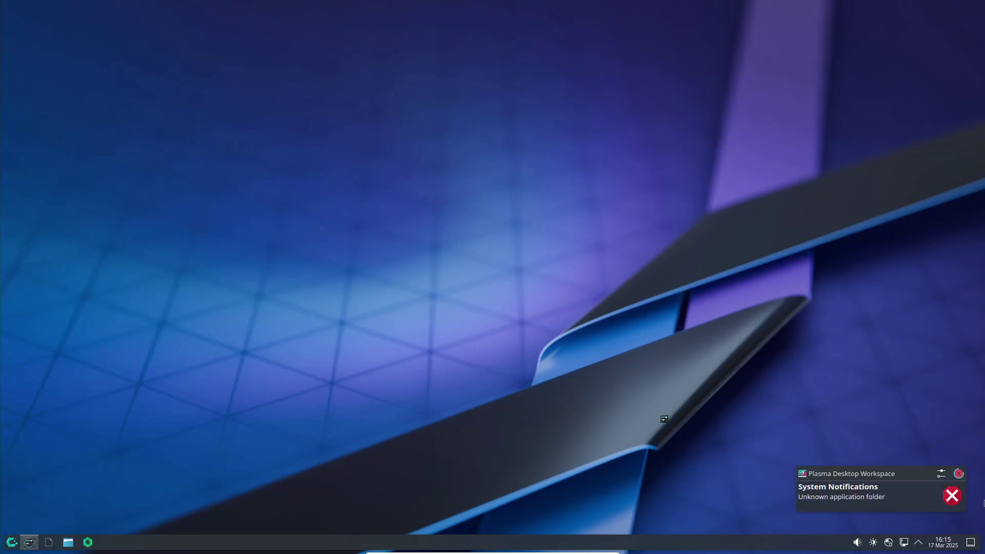
{"action": "left_click", "coordinate": [959, 473]}
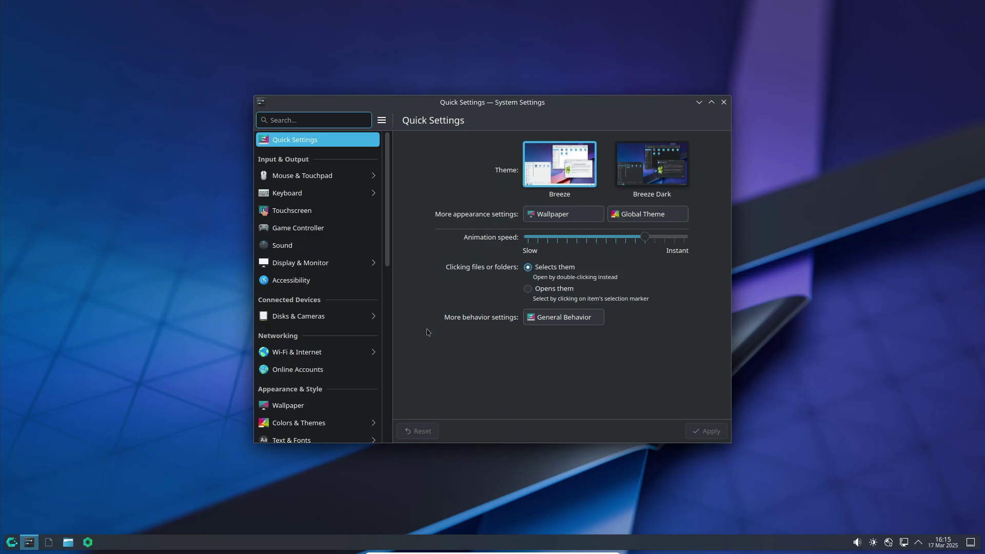
{"action": "left_click", "coordinate": [657, 188]}
{"action": "left_click", "coordinate": [563, 183]}
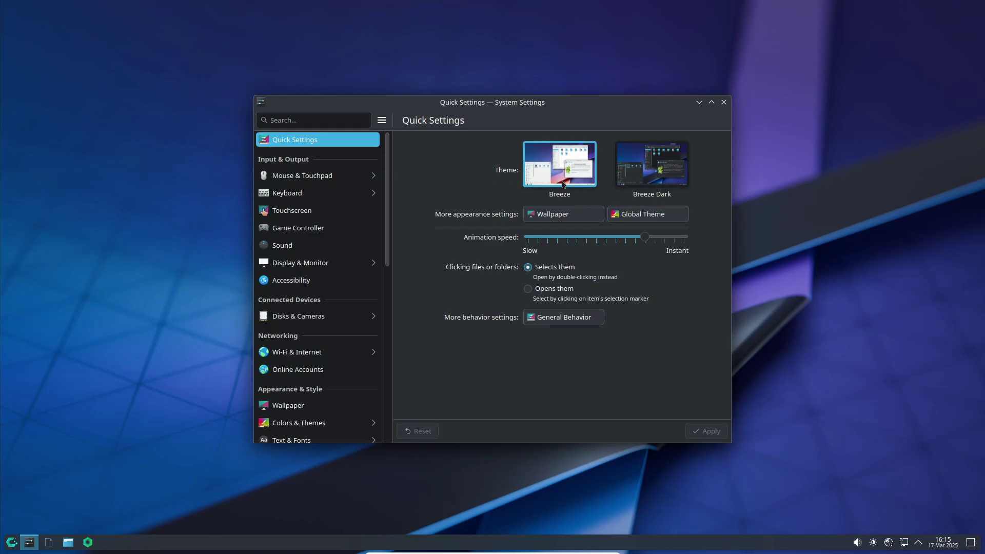
Visit the Global Theme, Mouse & Touchpad and Keyboard settings pages.
{"action": "left_click", "coordinate": [635, 215]}
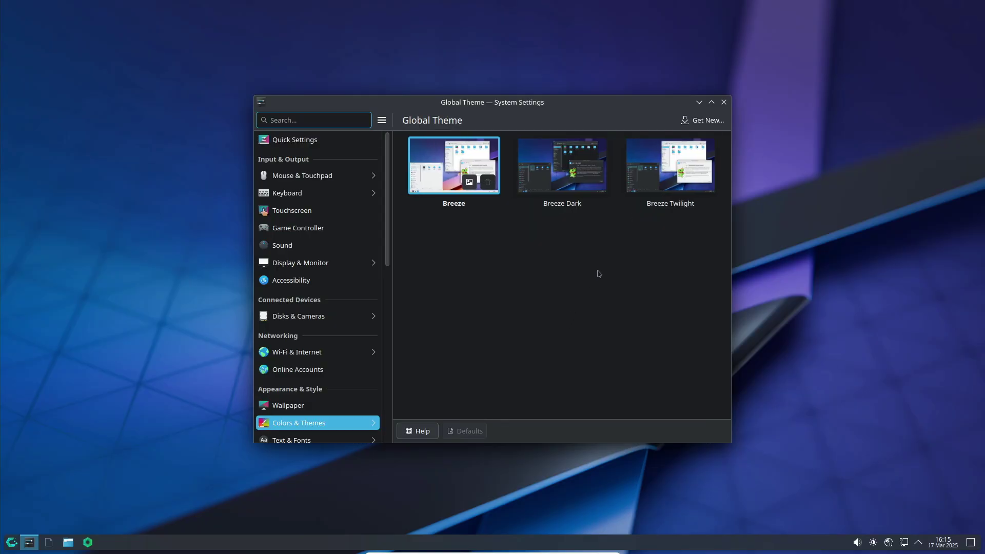
{"action": "left_click", "coordinate": [308, 140]}
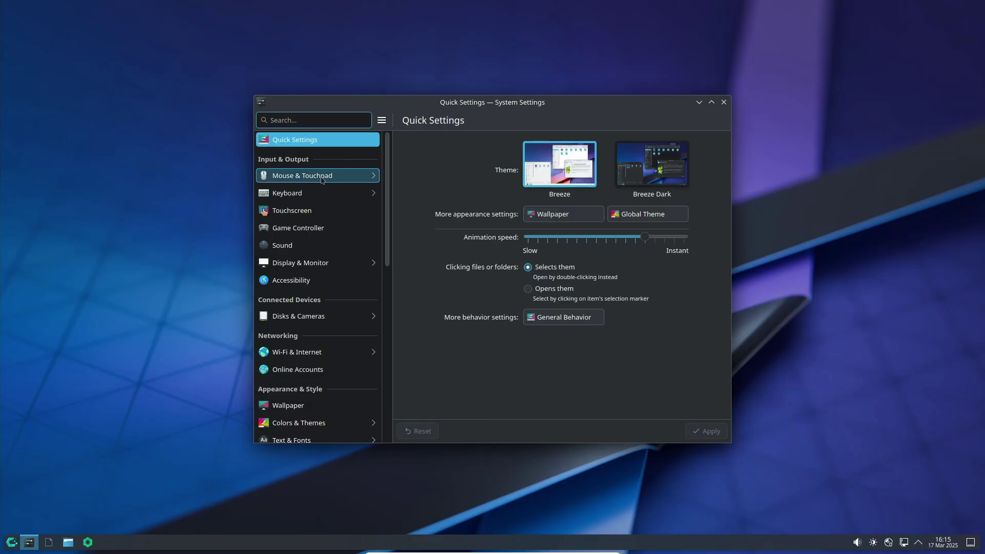
{"action": "left_click", "coordinate": [321, 177]}
{"action": "left_click", "coordinate": [263, 120]}
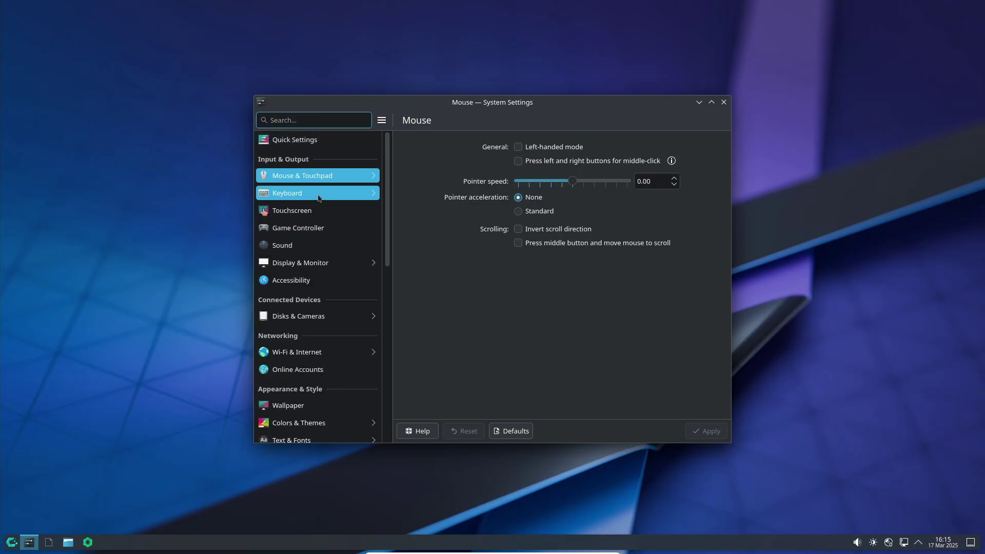
{"action": "left_click", "coordinate": [308, 192]}
{"action": "left_click", "coordinate": [277, 125]}
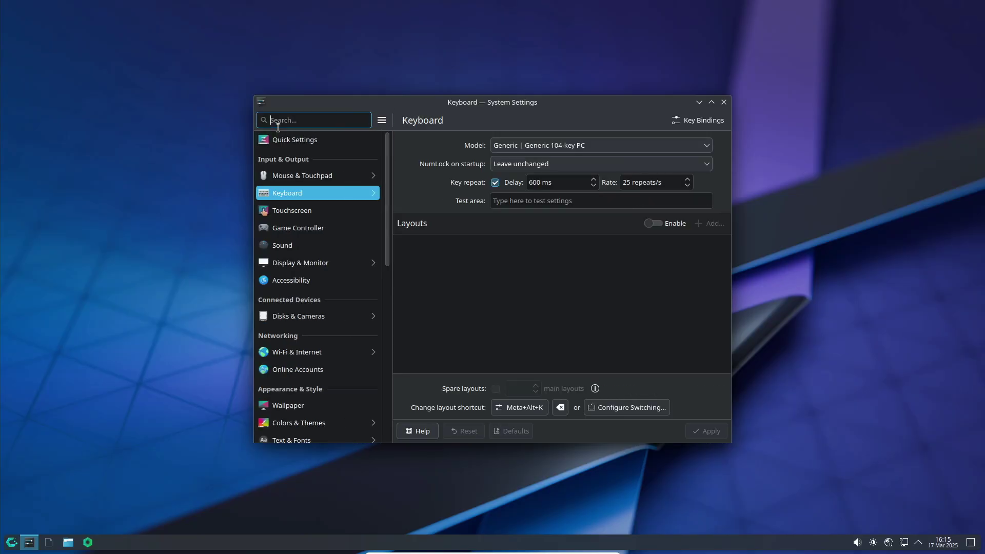
Step through Touchscreen, Game Controller, Sound and Accessibility, ending on the Wallpaper page.
{"action": "left_click", "coordinate": [308, 210]}
{"action": "left_click", "coordinate": [310, 227]}
{"action": "left_click", "coordinate": [318, 247]}
{"action": "left_click", "coordinate": [319, 280]}
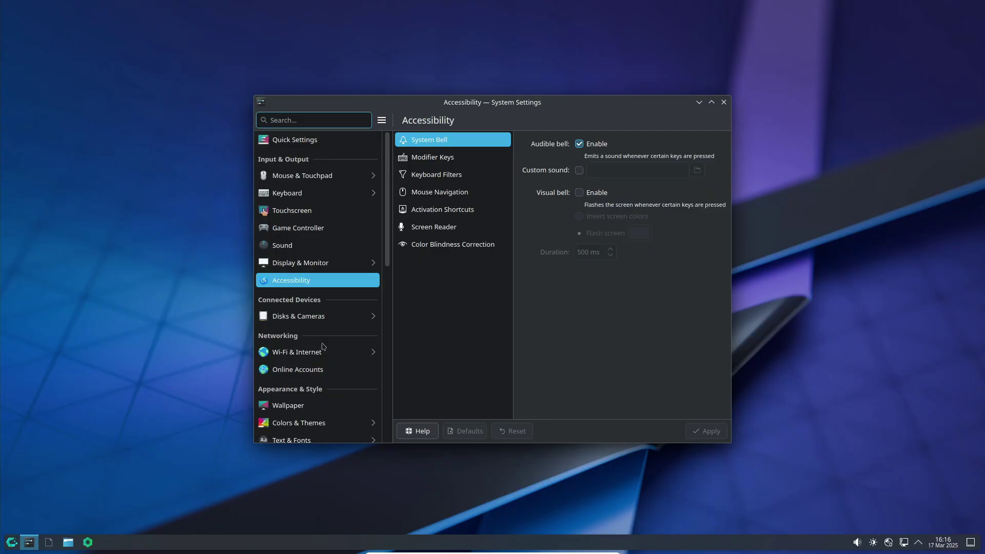
{"action": "scroll", "coordinate": [323, 370], "scroll_direction": "down", "scroll_amount": 1}
{"action": "left_click", "coordinate": [323, 379]}
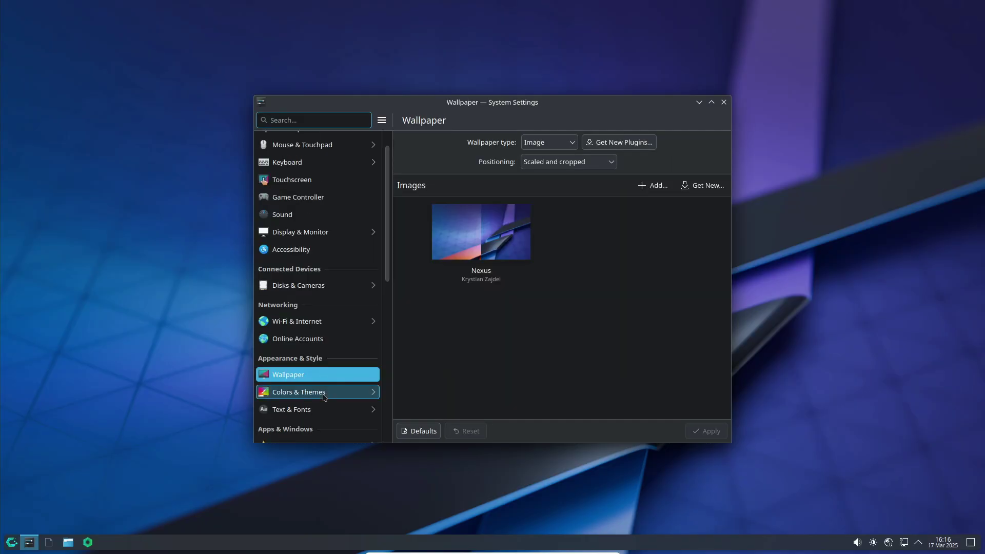
Page through Colors, Night Light, Application Style, Plasma Style, Window Decorations, Icons, Cursors and System Sounds.
{"action": "left_click", "coordinate": [324, 395]}
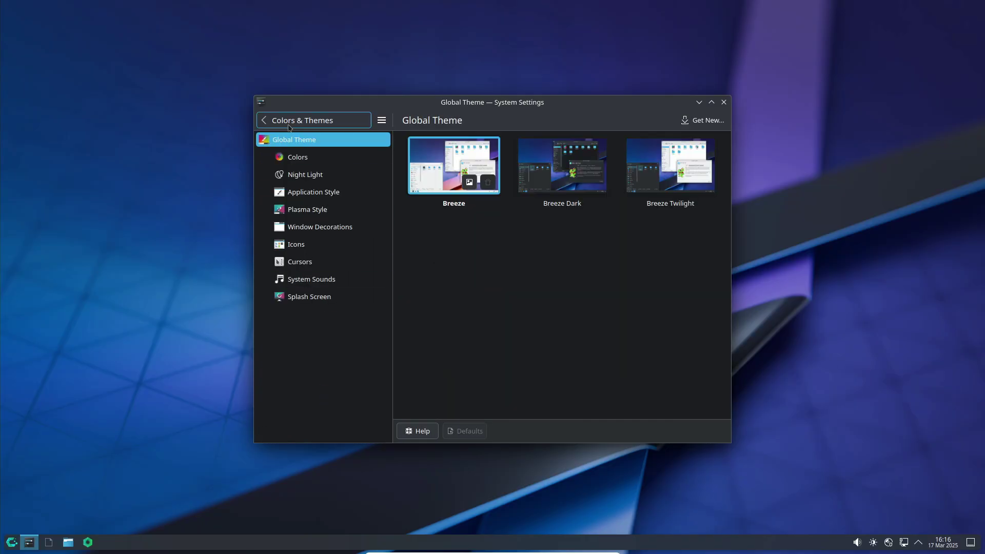
{"action": "left_click", "coordinate": [297, 156]}
{"action": "left_click", "coordinate": [306, 175]}
{"action": "left_click", "coordinate": [313, 192]}
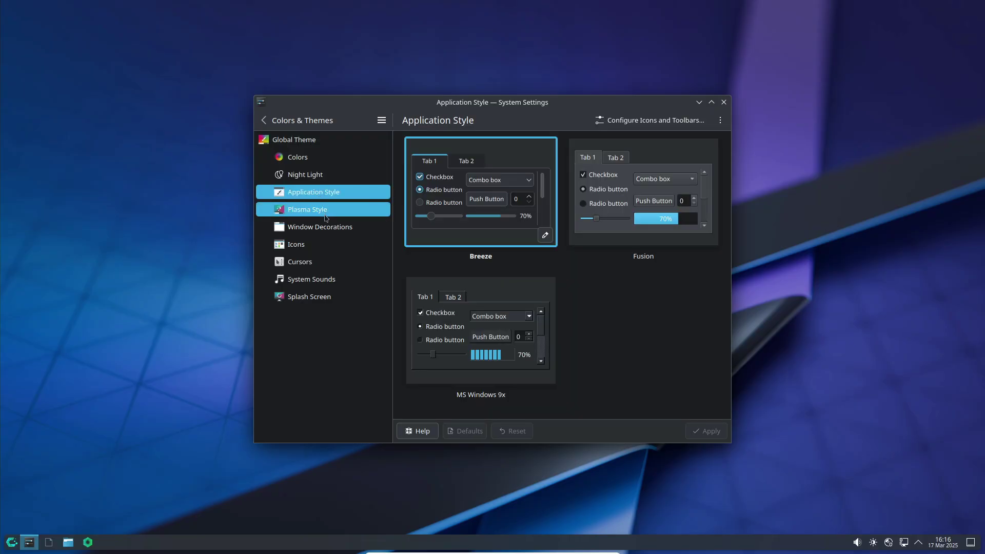
{"action": "left_click", "coordinate": [324, 212]}
{"action": "left_click", "coordinate": [325, 227]}
{"action": "left_click", "coordinate": [325, 244]}
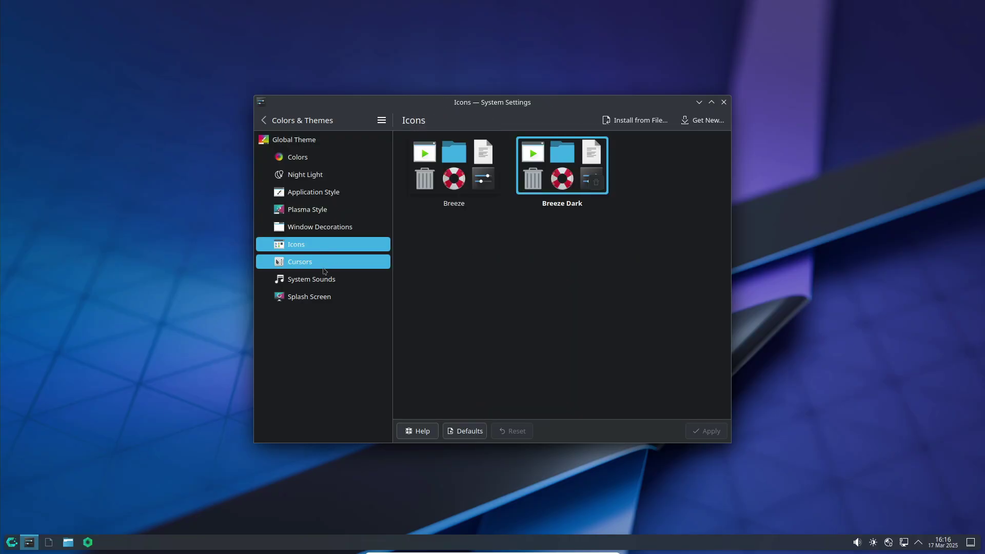
{"action": "left_click", "coordinate": [324, 266]}
{"action": "left_click", "coordinate": [324, 280]}
{"action": "left_click", "coordinate": [308, 120]}
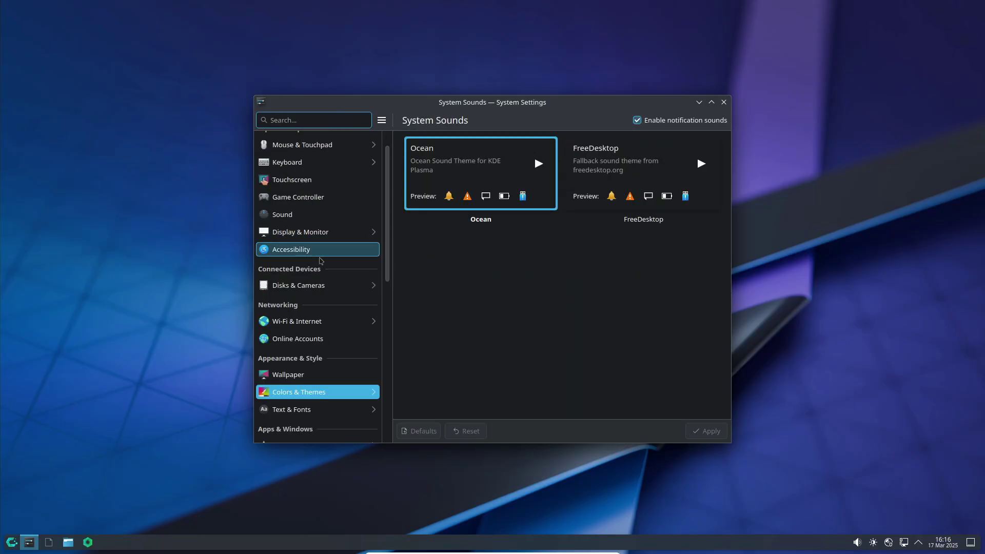
{"action": "scroll", "coordinate": [323, 288], "scroll_direction": "down", "scroll_amount": 10}
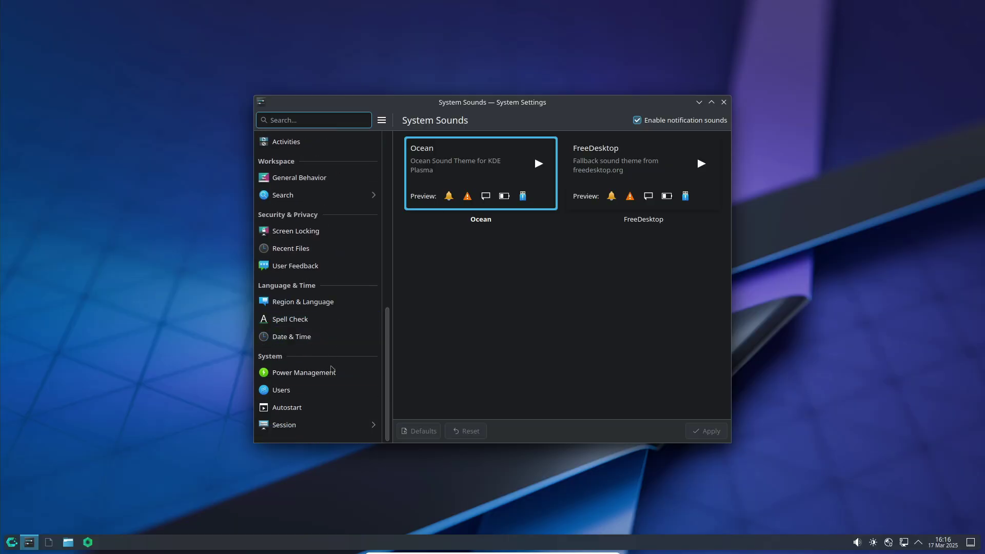